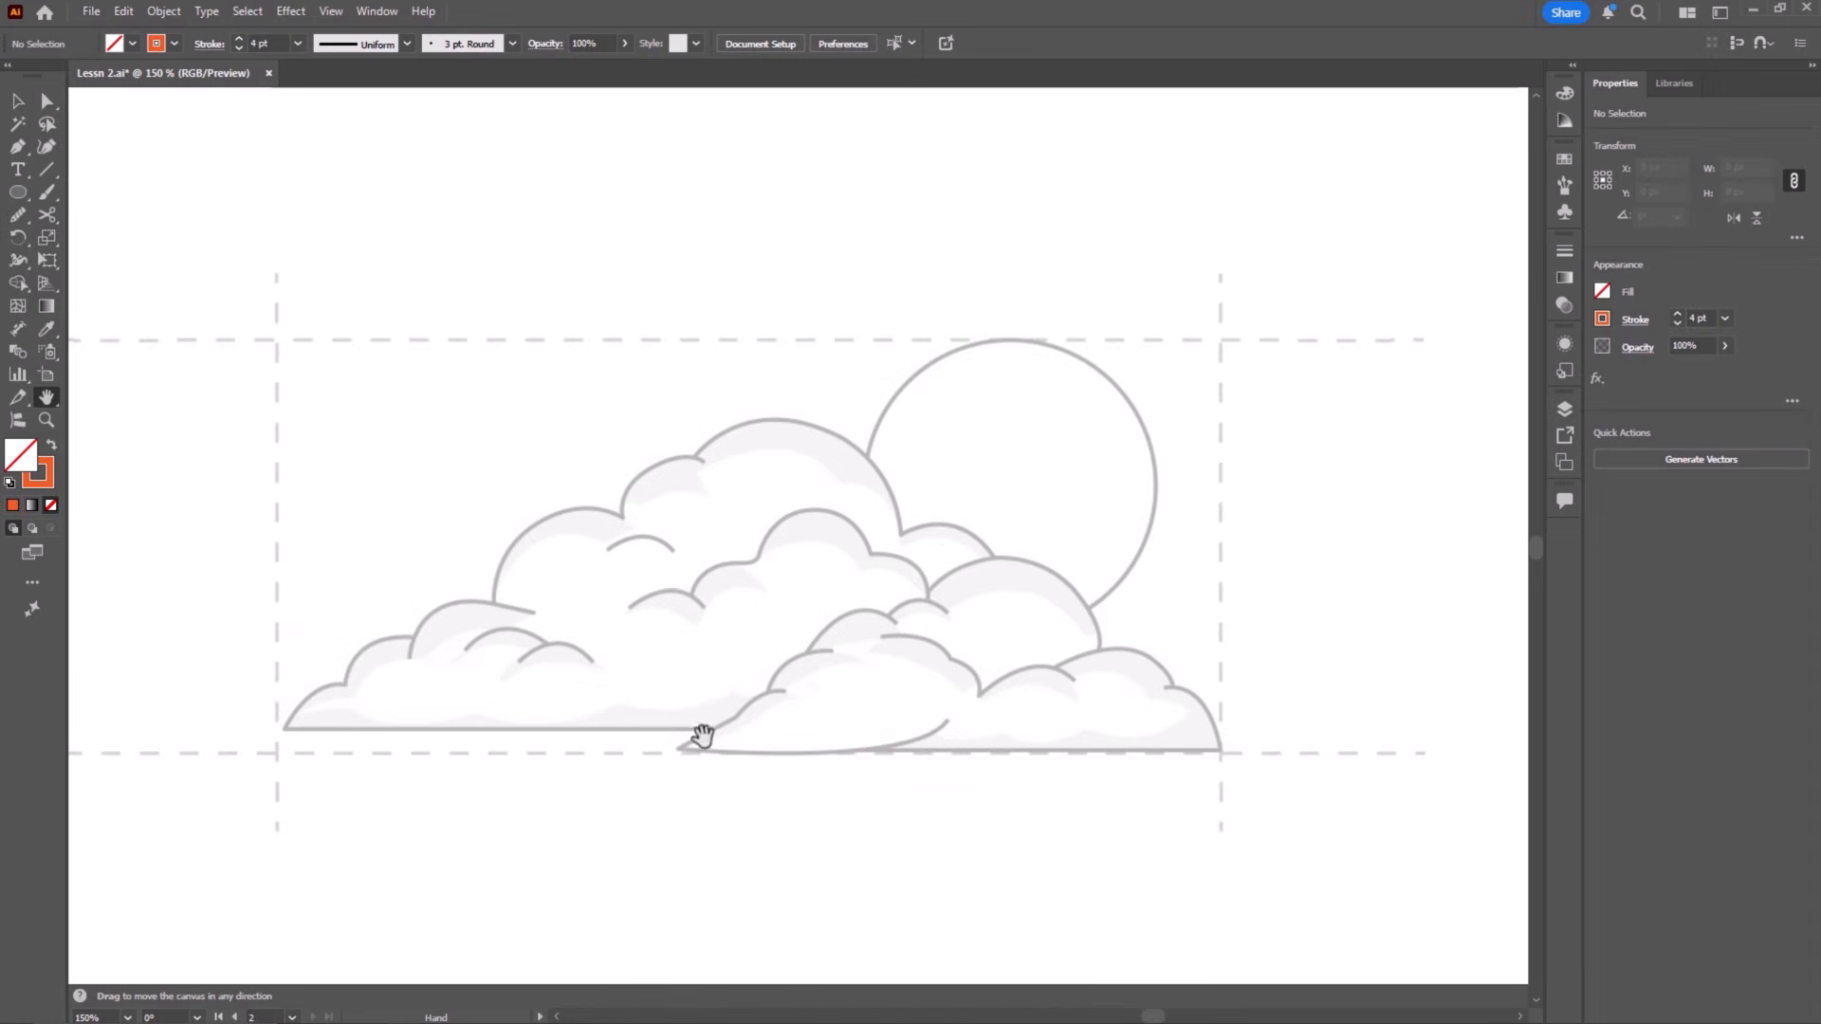
Step: Trace the rear cloud's flat base and its two lowest left bumps with the Pen tool as one open path
key(p)
click(711, 730)
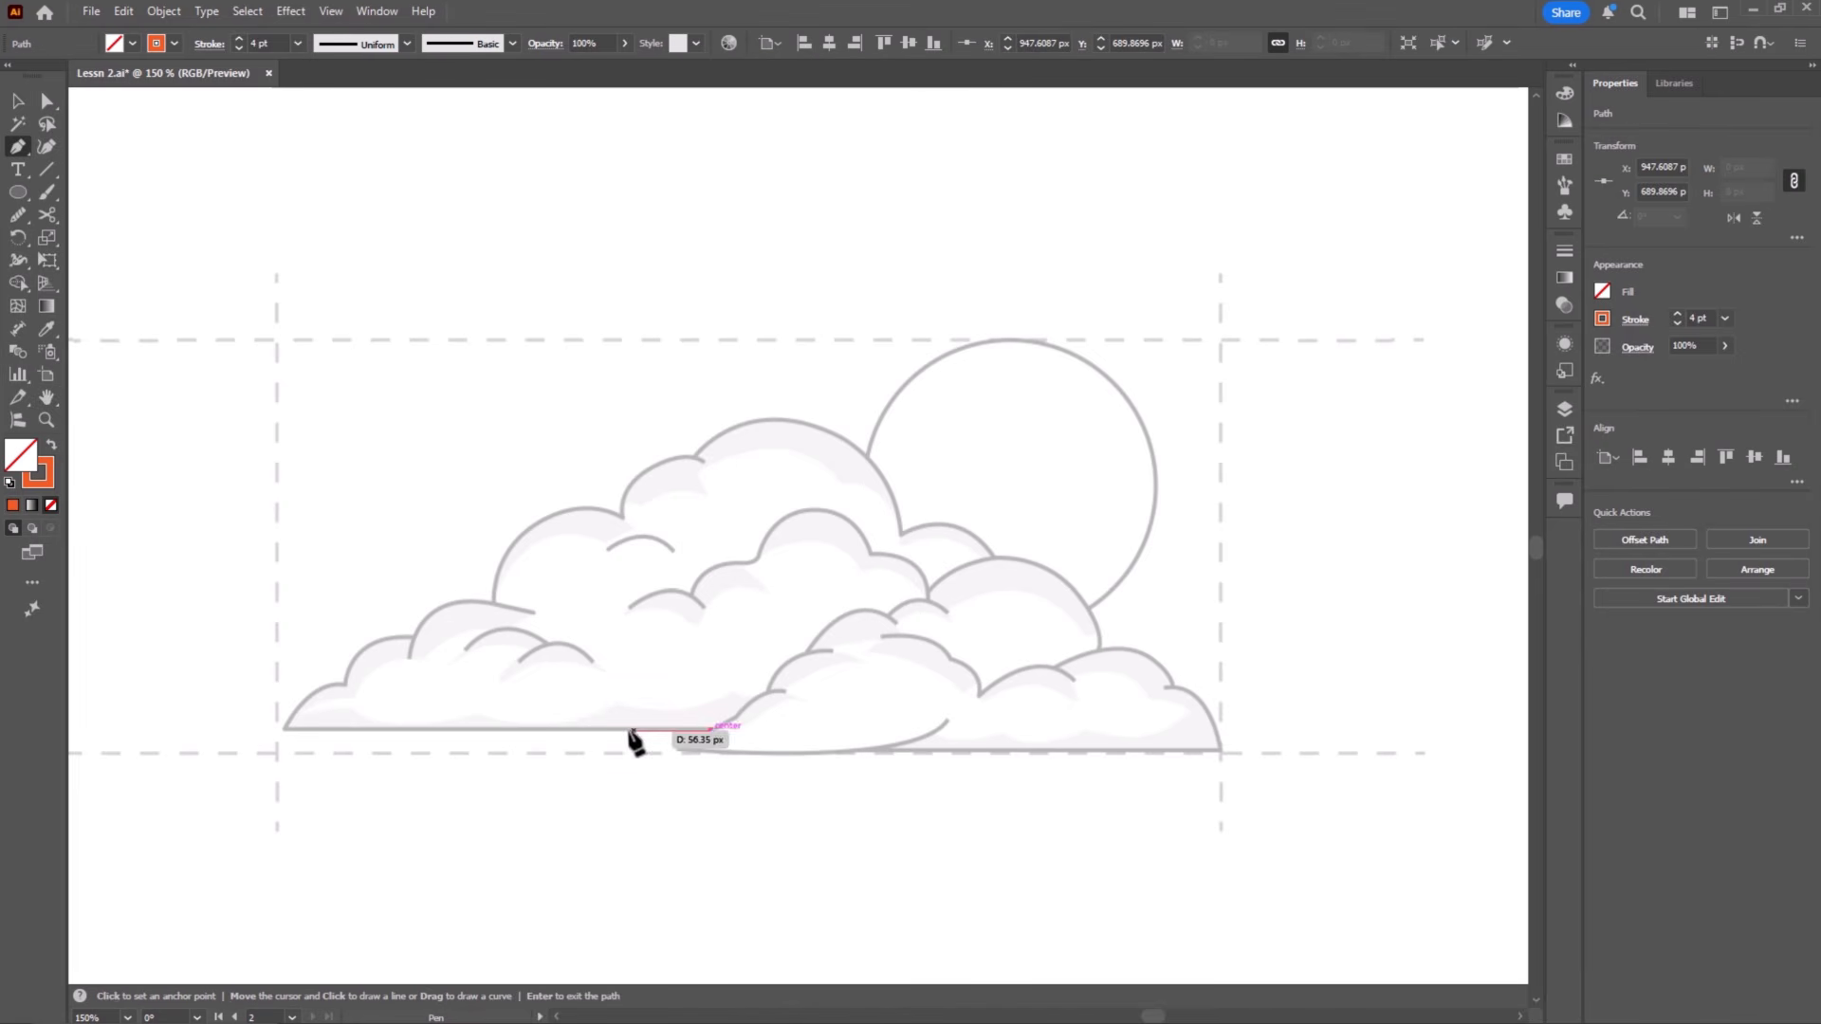
click(284, 729)
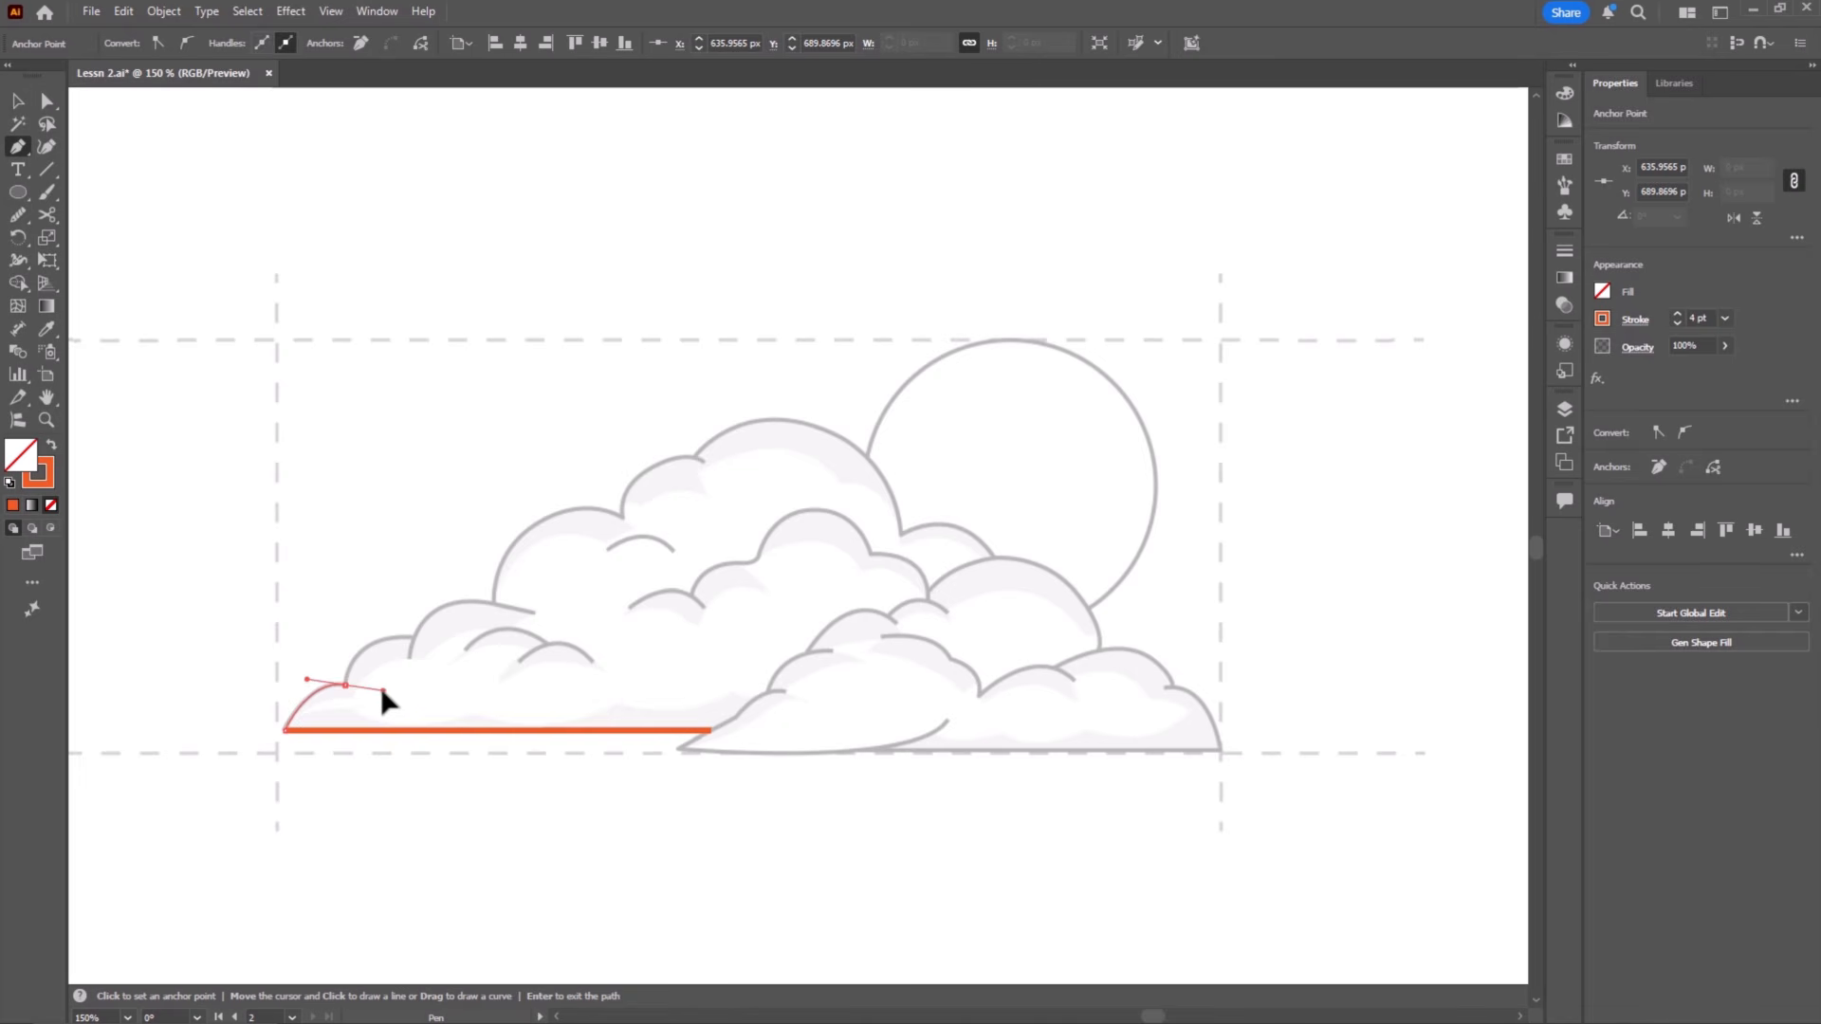
drag(385, 689, 385, 689)
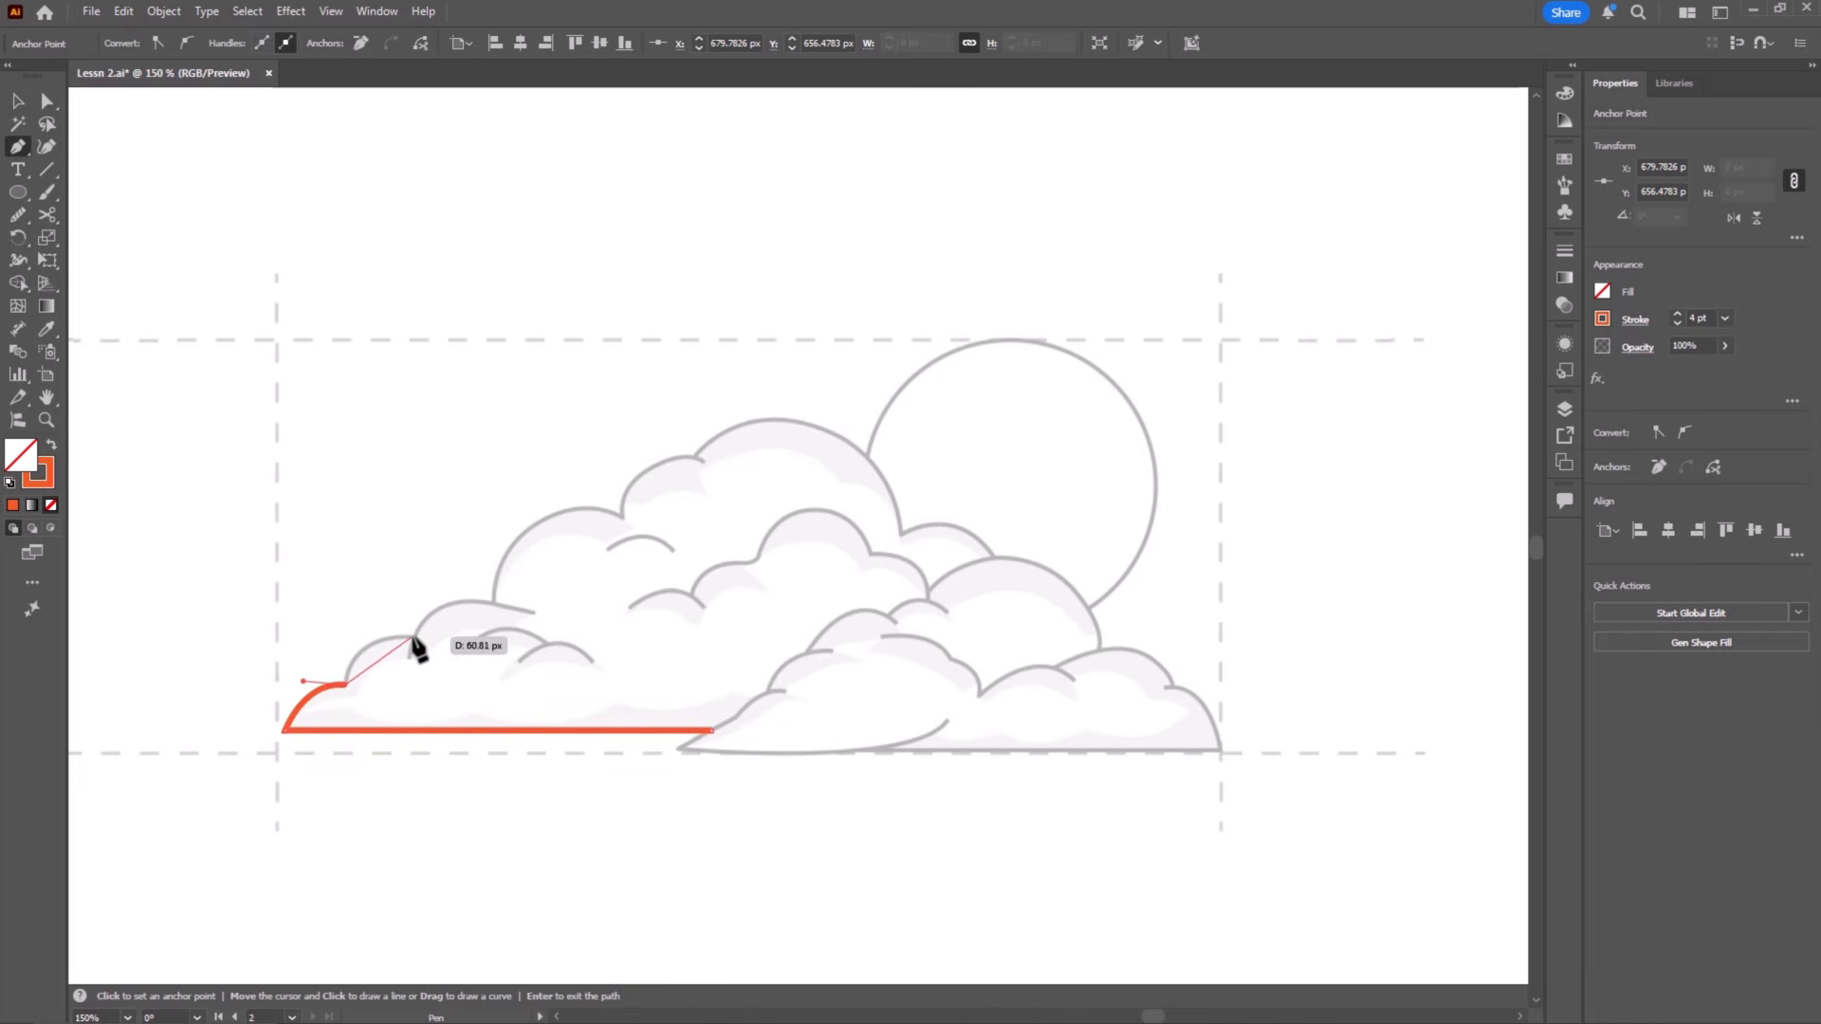
drag(477, 637, 475, 637)
key(Escape)
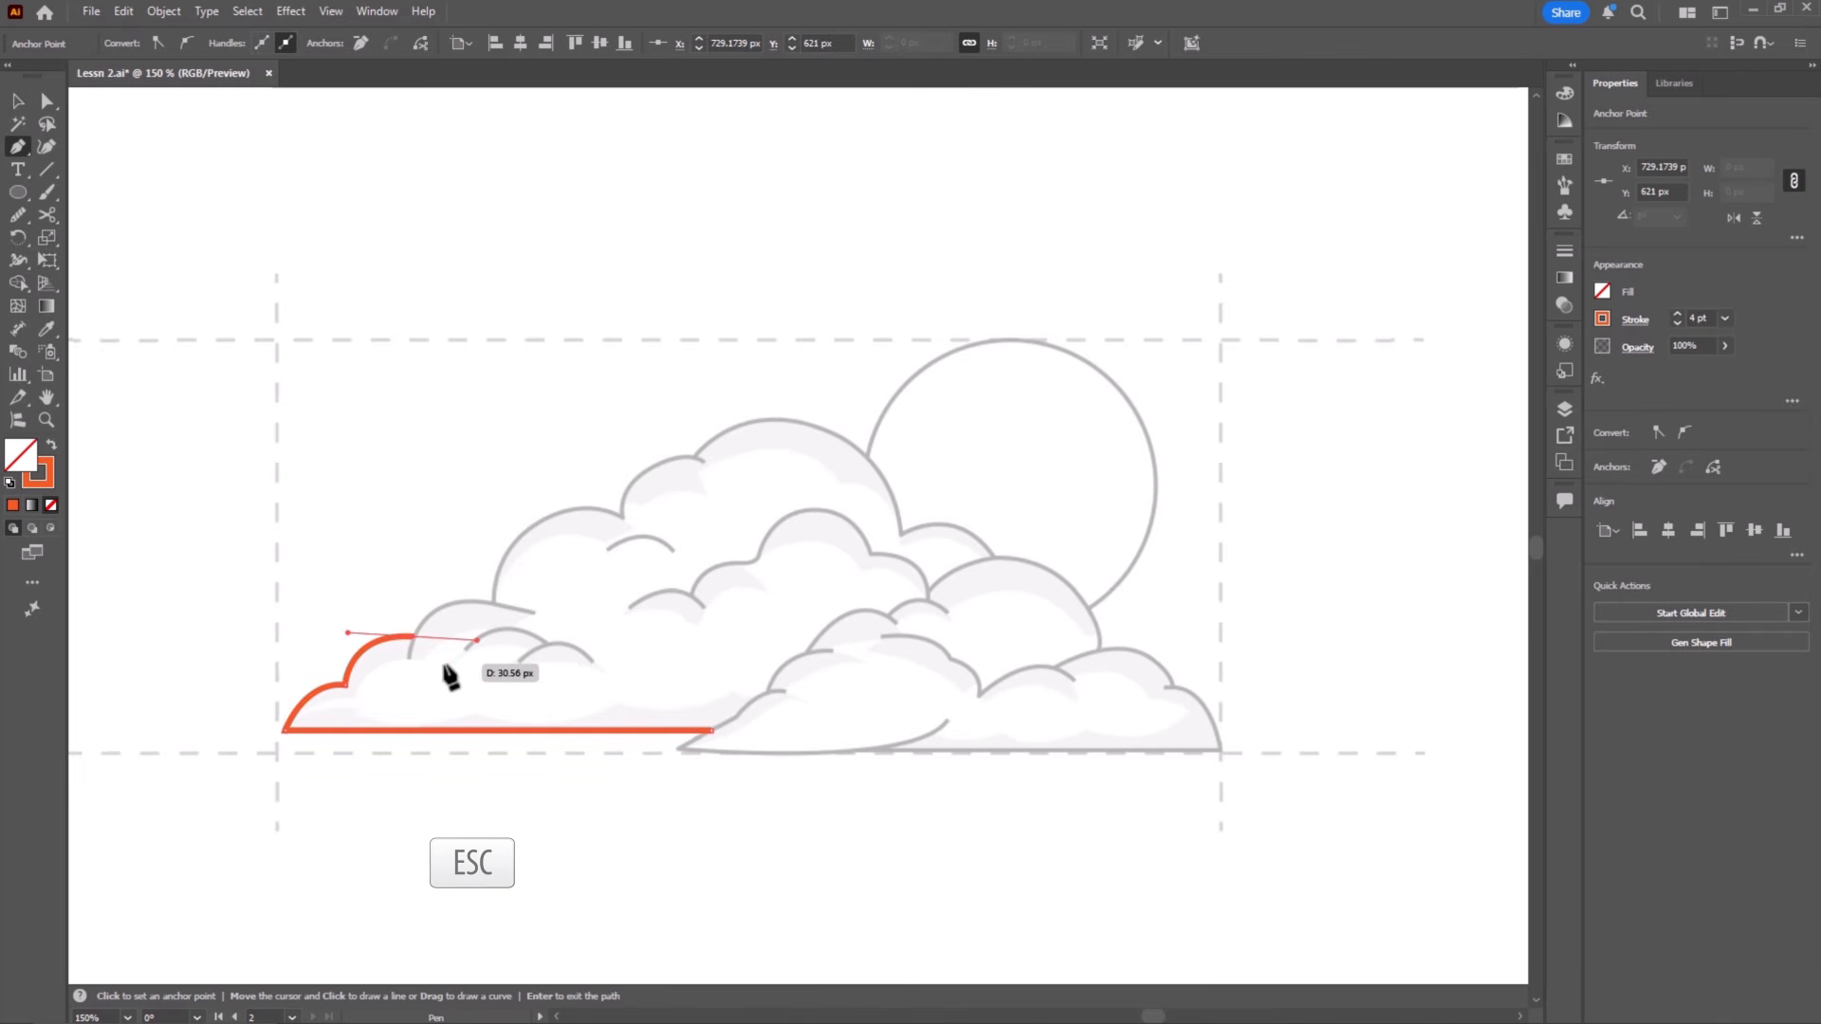
Step: Trace the next three bumps up the rear cloud's left slope with the Pen tool, including the third bump's inward tail
click(408, 655)
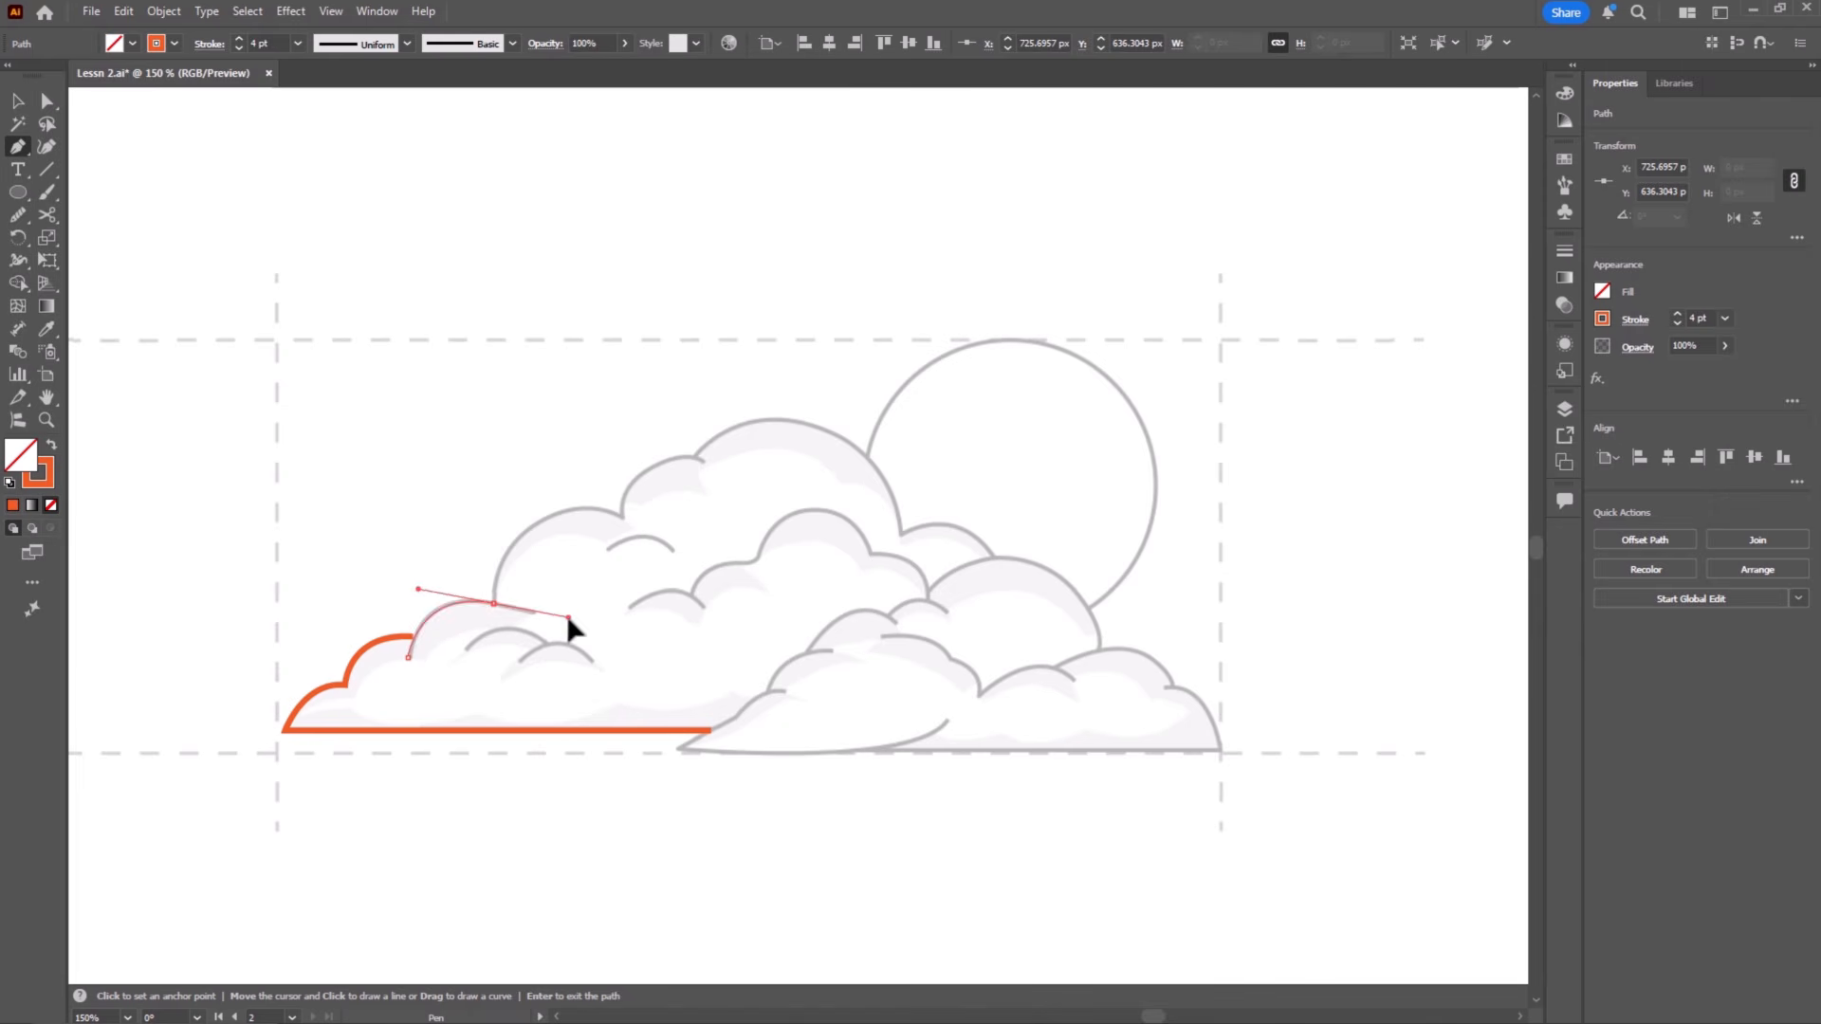
drag(570, 621, 537, 615)
click(537, 614)
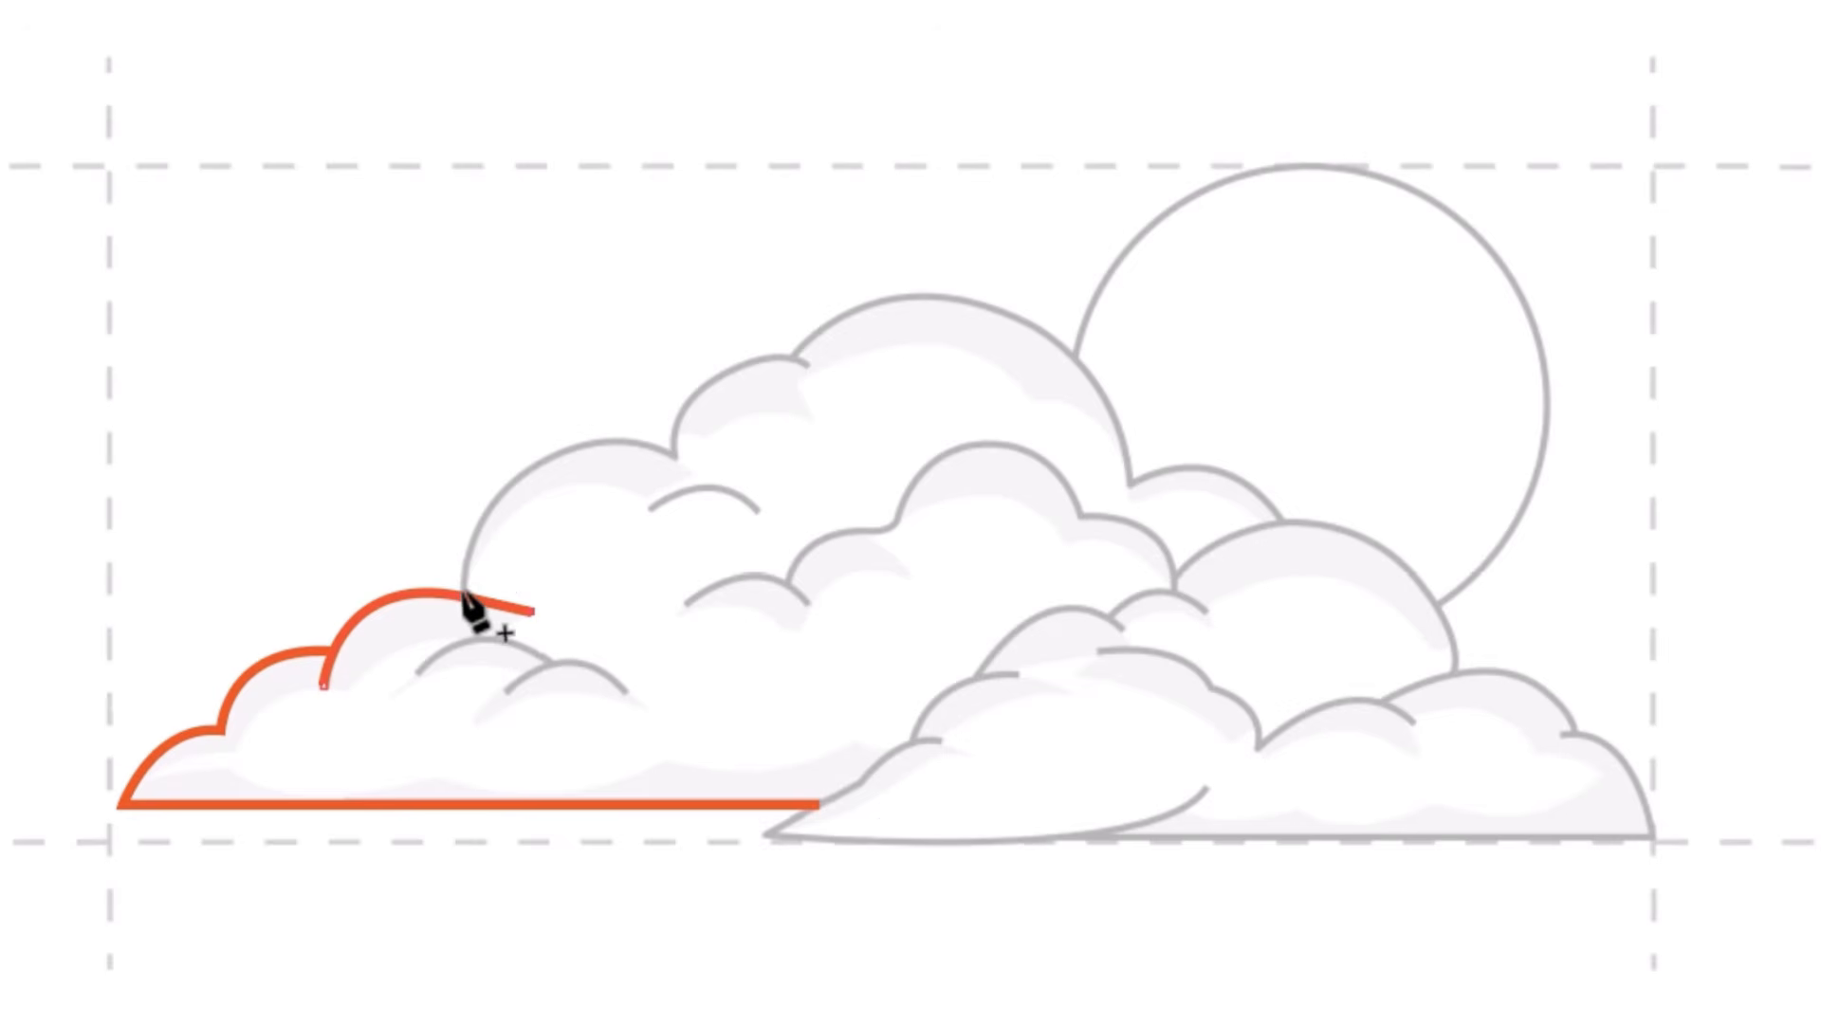
drag(462, 586, 602, 420)
click(675, 458)
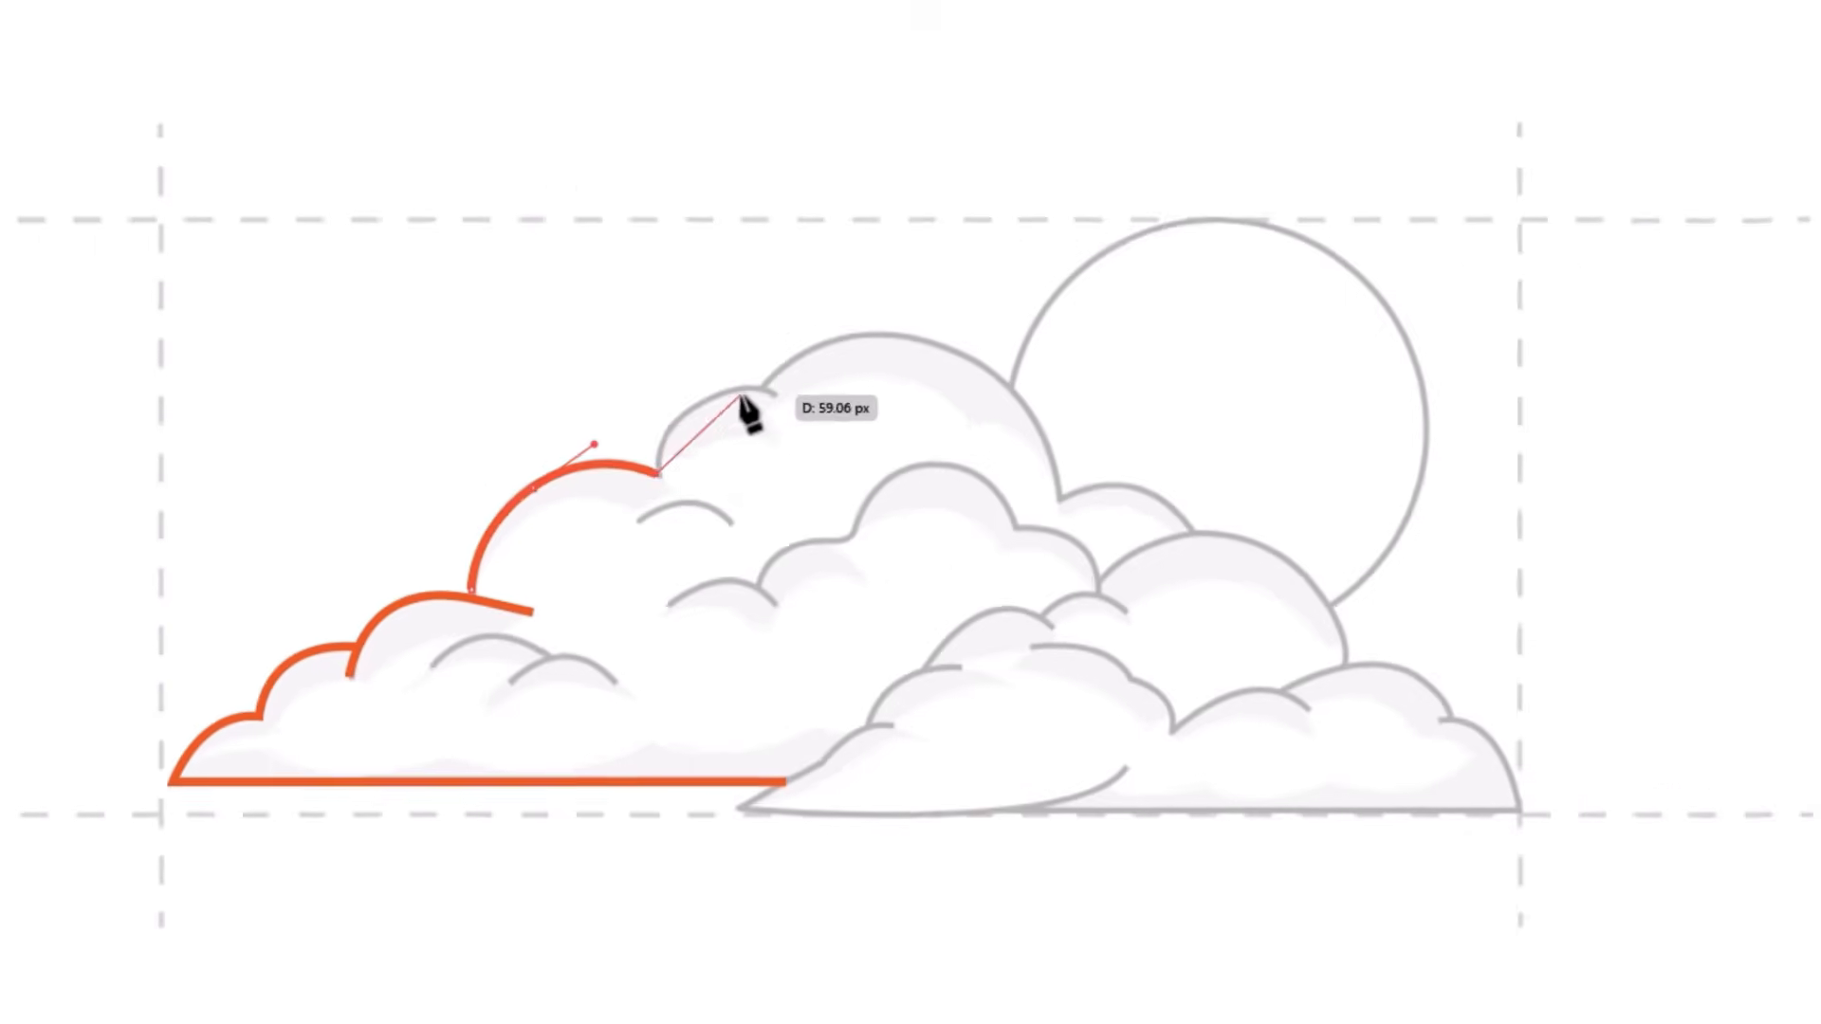
drag(724, 374, 787, 342)
drag(697, 458, 697, 460)
key(Escape)
Step: Trace the rear cloud's large top dome and the small bump to its right with the Pen tool
click(702, 451)
drag(831, 433, 911, 472)
click(901, 535)
drag(994, 557, 1024, 609)
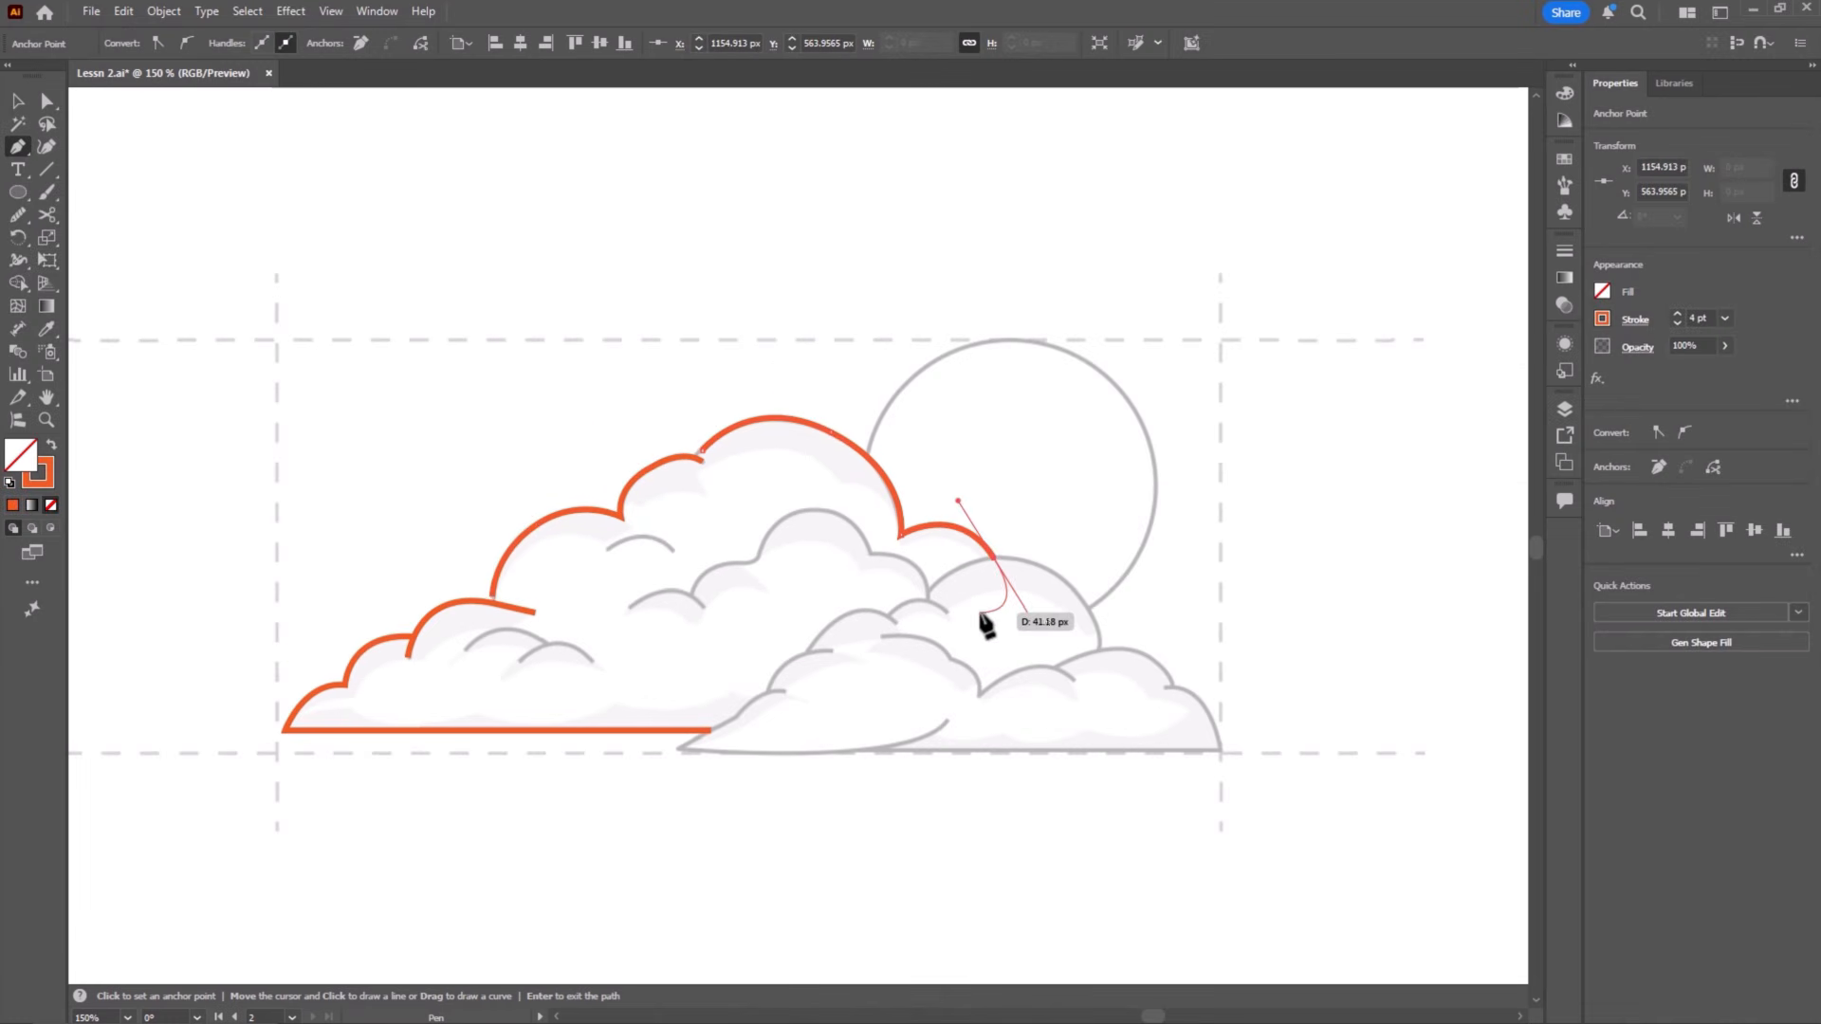
Step: Trace the four short detail arcs inside the rear cloud as separate open paths
click(607, 548)
drag(674, 548, 713, 576)
key(Escape)
click(465, 649)
drag(547, 644, 634, 689)
key(Escape)
click(521, 657)
key(Escape)
click(629, 608)
drag(703, 608, 732, 651)
key(Escape)
Step: Trace the wavy inner contour in the middle of the rear cloud, down to where it meets the front cloud
click(694, 586)
drag(741, 564, 776, 568)
drag(821, 509, 891, 512)
click(870, 551)
drag(928, 599, 925, 655)
Step: Trace the front cloud's lowest left bump, its pointed tip and its curved lower edge as one open path
click(784, 691)
drag(738, 715, 722, 741)
click(738, 716)
click(679, 749)
drag(947, 721, 1012, 663)
key(Escape)
Step: Trace the front cloud's straight base and its rightmost bump with the Pen tool
click(895, 749)
click(1221, 749)
drag(1166, 690, 807, 514)
key(ctrl+z)
key(Escape)
Step: Trace the bumps along the front cloud's upper left side as separate open curves
drag(504, 569, 636, 563)
ctrl+click(1078, 589)
key(ctrl+equal)
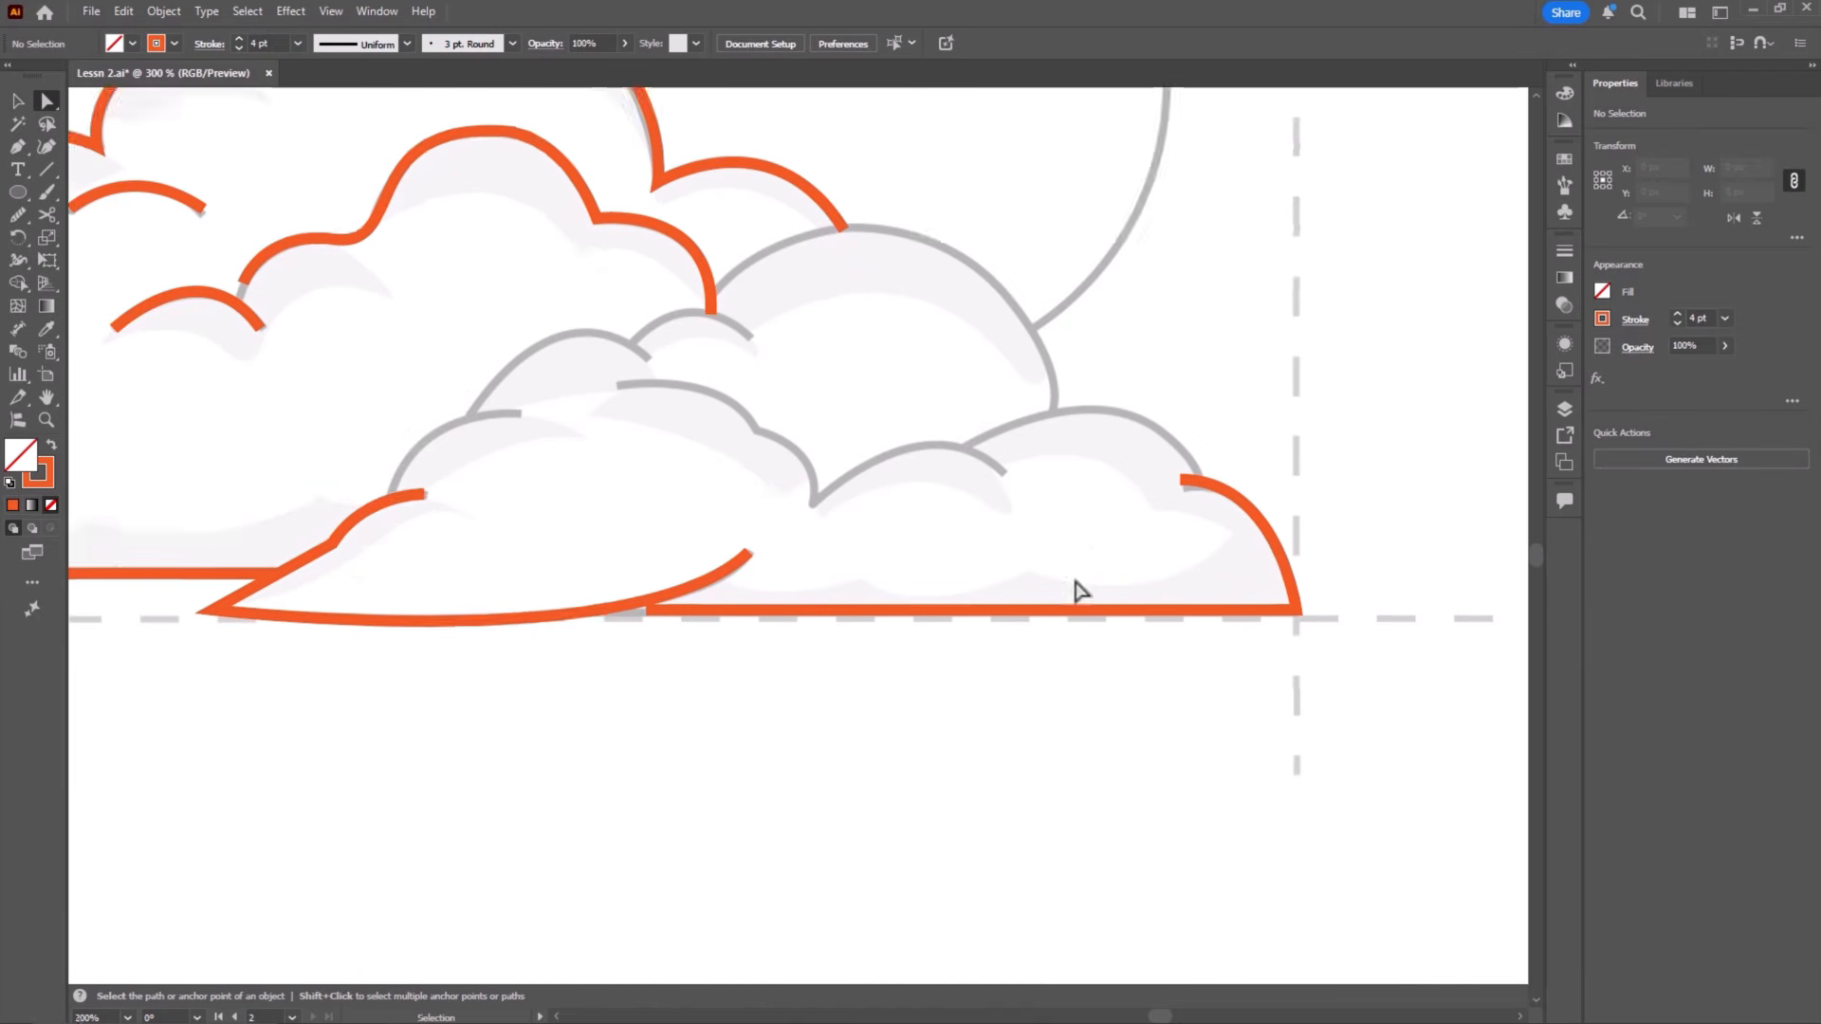
key(ctrl+equal)
drag(476, 437, 588, 653)
click(585, 626)
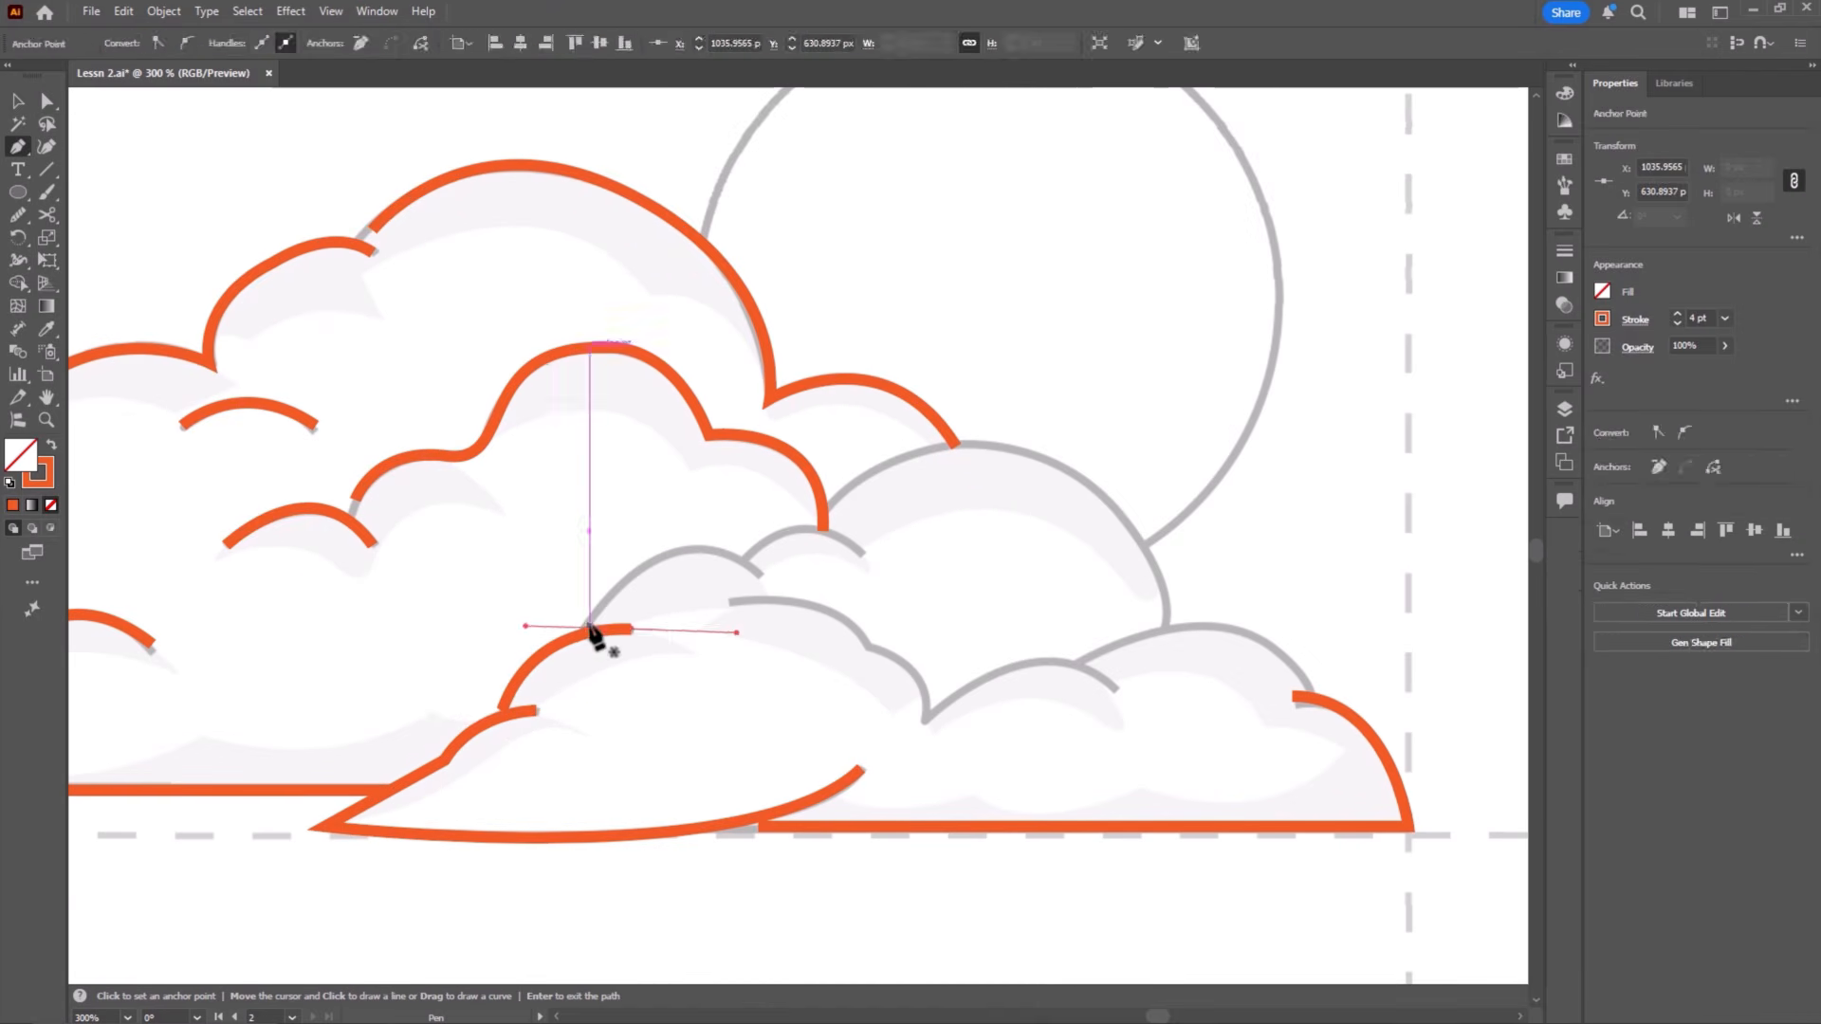
drag(752, 552, 855, 651)
click(748, 554)
mouse_move(861, 553)
mouse_down()
mouse_move(915, 612)
mouse_move(904, 782)
mouse_up()
key(Escape)
Step: Trace the front cloud's inner contour through its notch and along the arc to the right of it
click(732, 602)
click(867, 645)
click(924, 723)
drag(1113, 690, 1187, 764)
key(Escape)
Step: Trace the front cloud's upper right bump and the large dome behind it with the Pen tool
click(1084, 656)
mouse_move(1312, 689)
mouse_down()
mouse_move(1381, 745)
mouse_move(1374, 808)
mouse_up()
key(Escape)
click(830, 507)
drag(1002, 444, 1112, 467)
drag(1166, 623, 1157, 685)
key(a)
click(1251, 551)
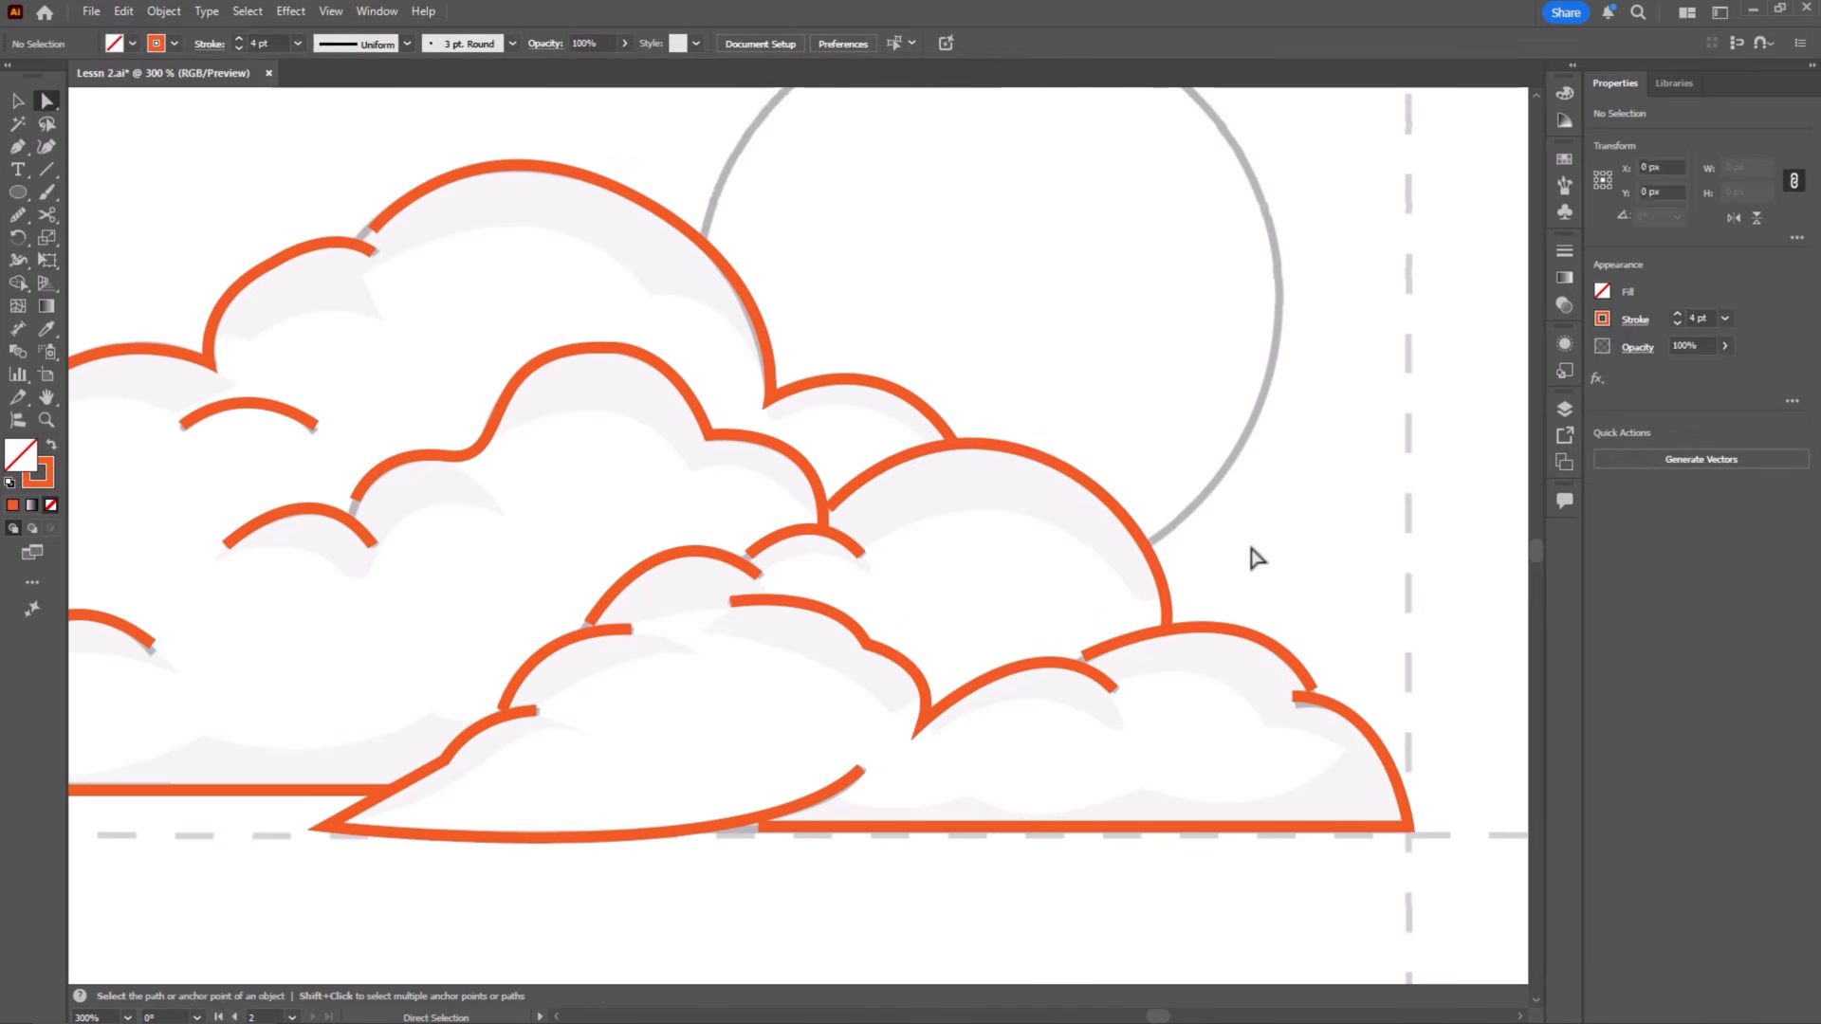
Step: Reposition the endpoints of the rear cloud's left bump and short detail arcs to match the sketch
drag(336, 682, 831, 690)
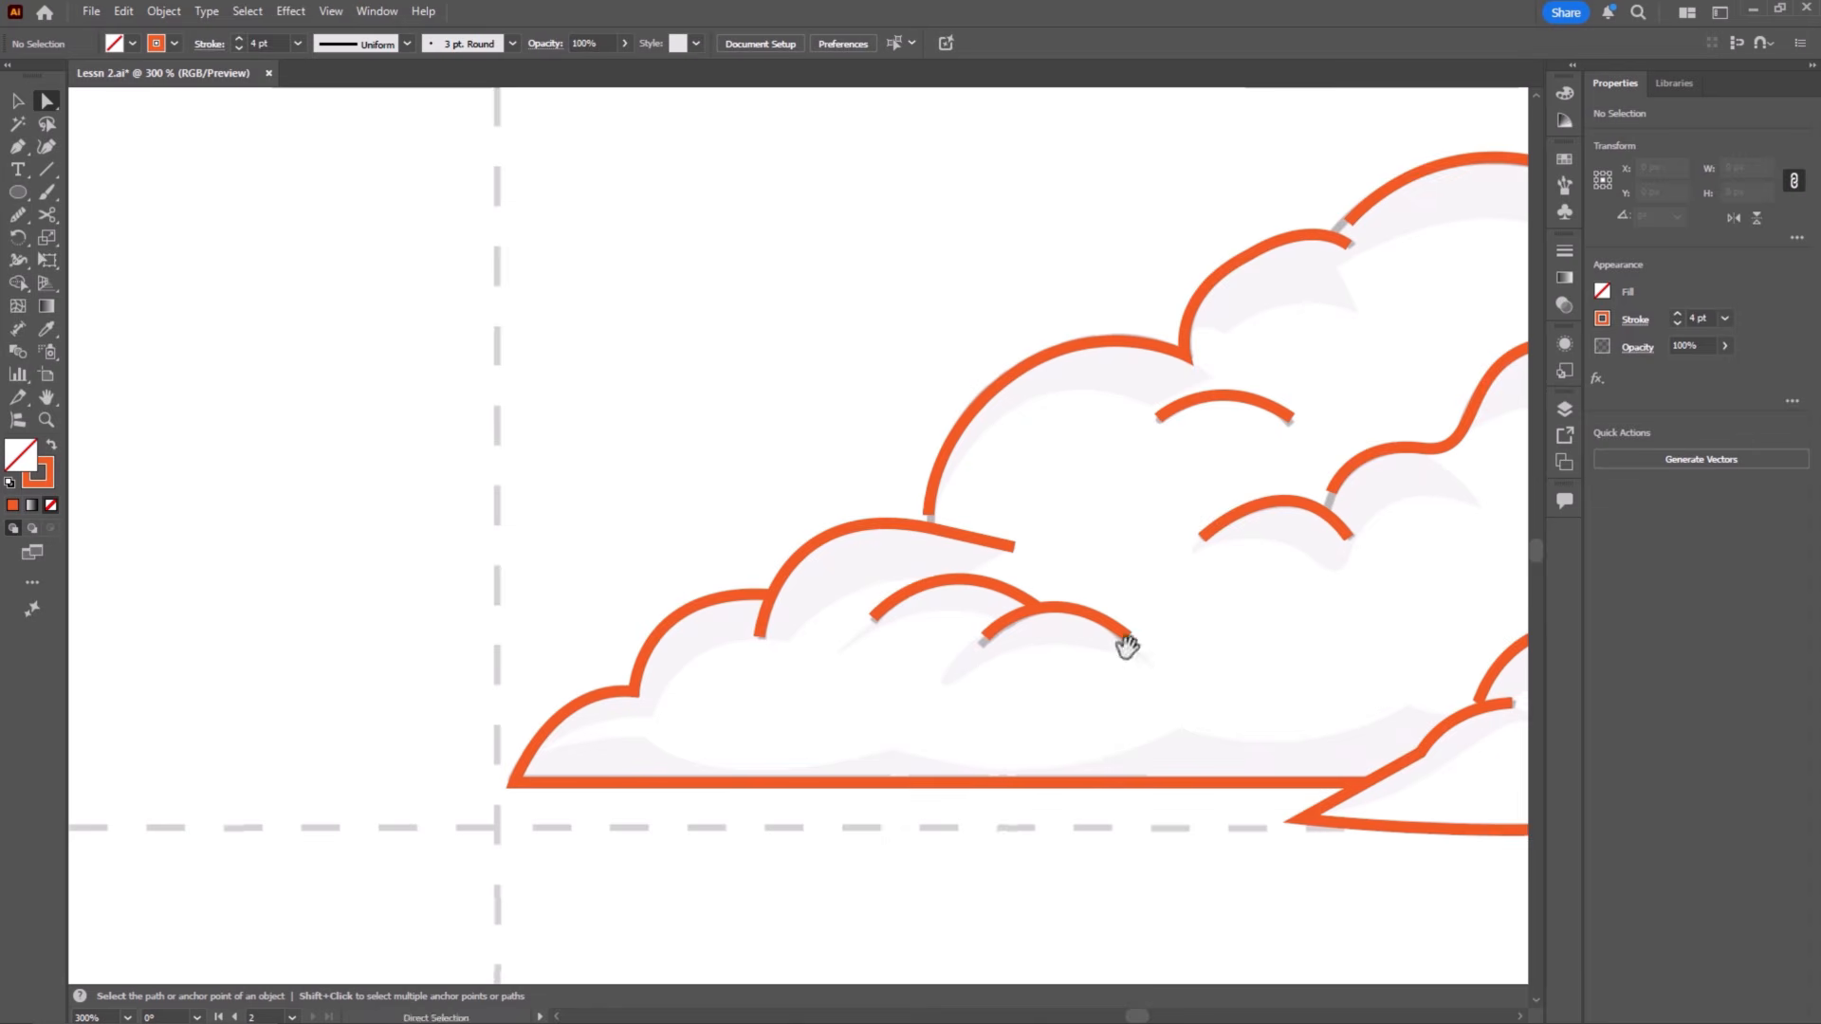
key(ctrl+=)
drag(758, 505, 761, 517)
drag(834, 666, 828, 675)
drag(1024, 666, 1027, 676)
drag(916, 587, 914, 570)
drag(685, 641, 682, 645)
click(1103, 553)
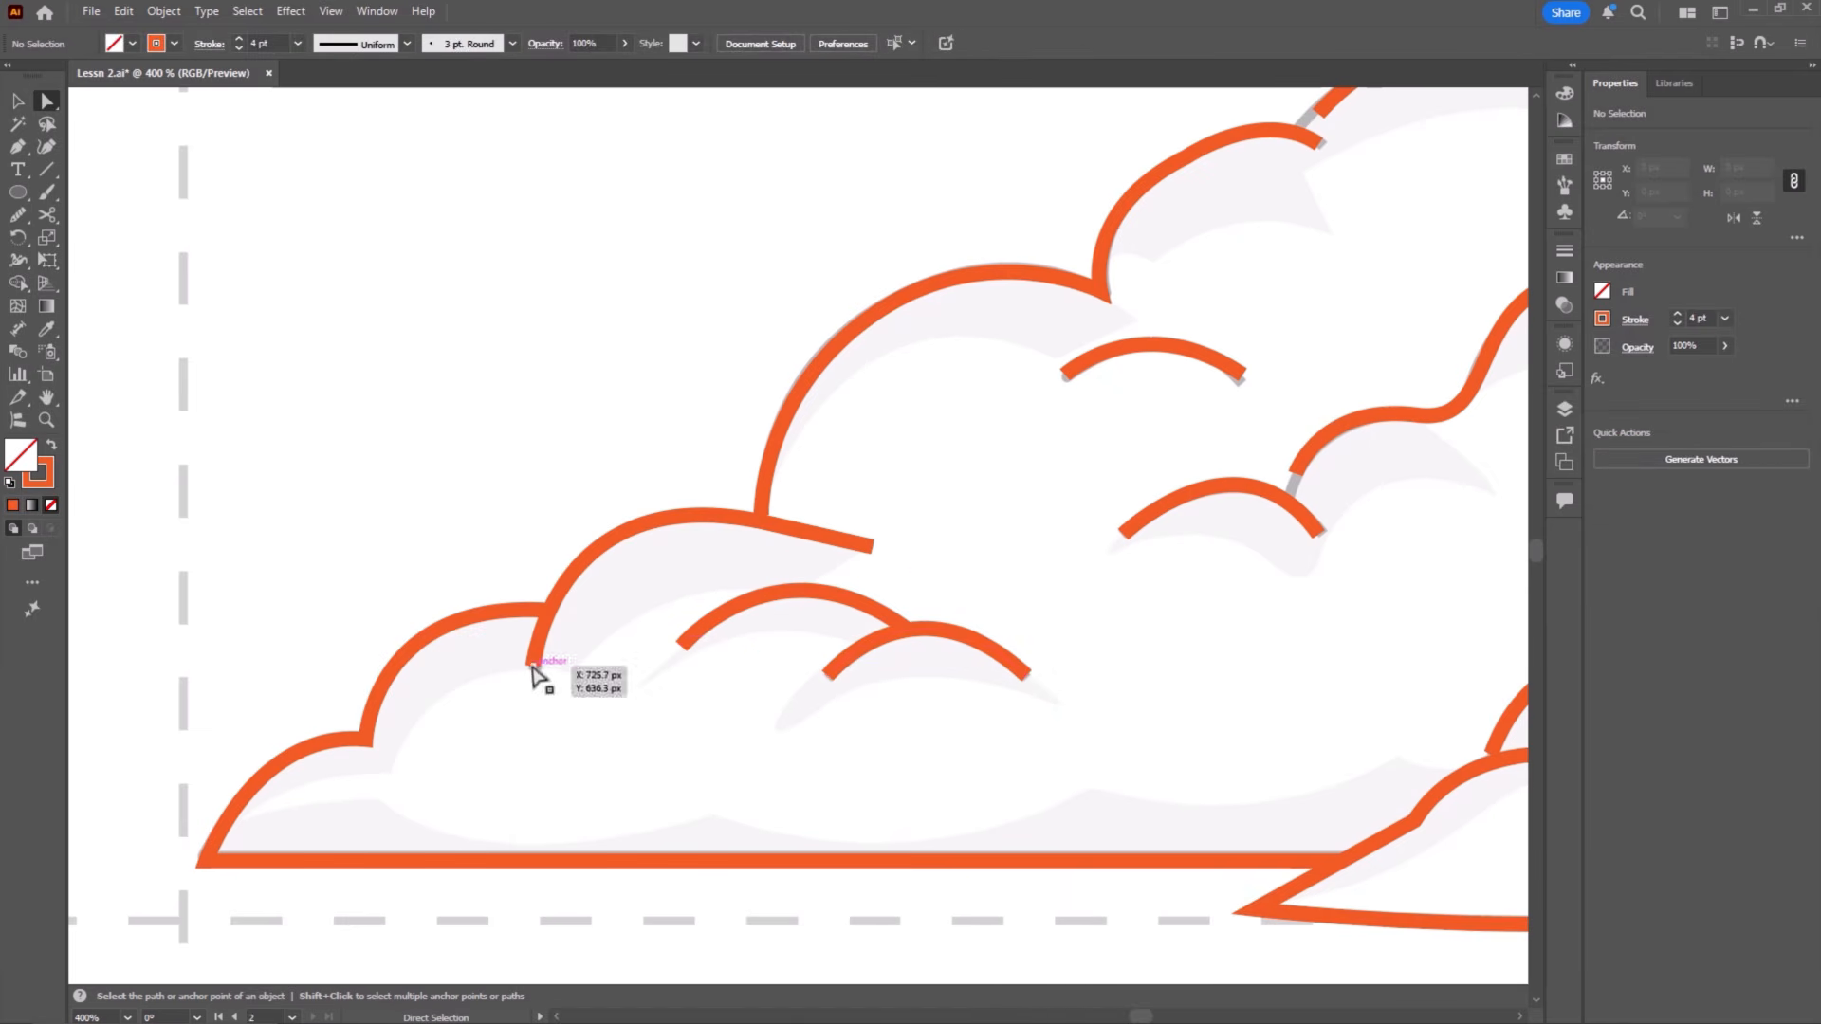
Step: Refine the anchor points of the rear cloud's upper and inner curves to close gaps and follow the sketch
scroll(848, 555, right, 5)
scroll(849, 555, up, 1)
drag(849, 537, 845, 569)
click(794, 442)
drag(693, 378, 714, 366)
drag(618, 440, 616, 446)
click(839, 365)
drag(839, 365, 770, 599)
click(805, 442)
drag(805, 442, 786, 430)
click(801, 413)
Step: Align the anchor points and curve ends where the rear and front clouds meet with the sketch
click(1077, 500)
drag(1077, 500, 688, 308)
drag(763, 588, 791, 343)
drag(648, 598, 608, 605)
drag(779, 489, 715, 496)
click(747, 580)
drag(746, 580, 547, 602)
click(751, 439)
drag(751, 439, 729, 420)
Step: Adjust the anchor points of the front cloud's right bumps and base so the outlines meet over the sketch
click(896, 443)
drag(846, 351, 836, 355)
click(1035, 487)
drag(1036, 487, 829, 370)
drag(977, 432, 970, 442)
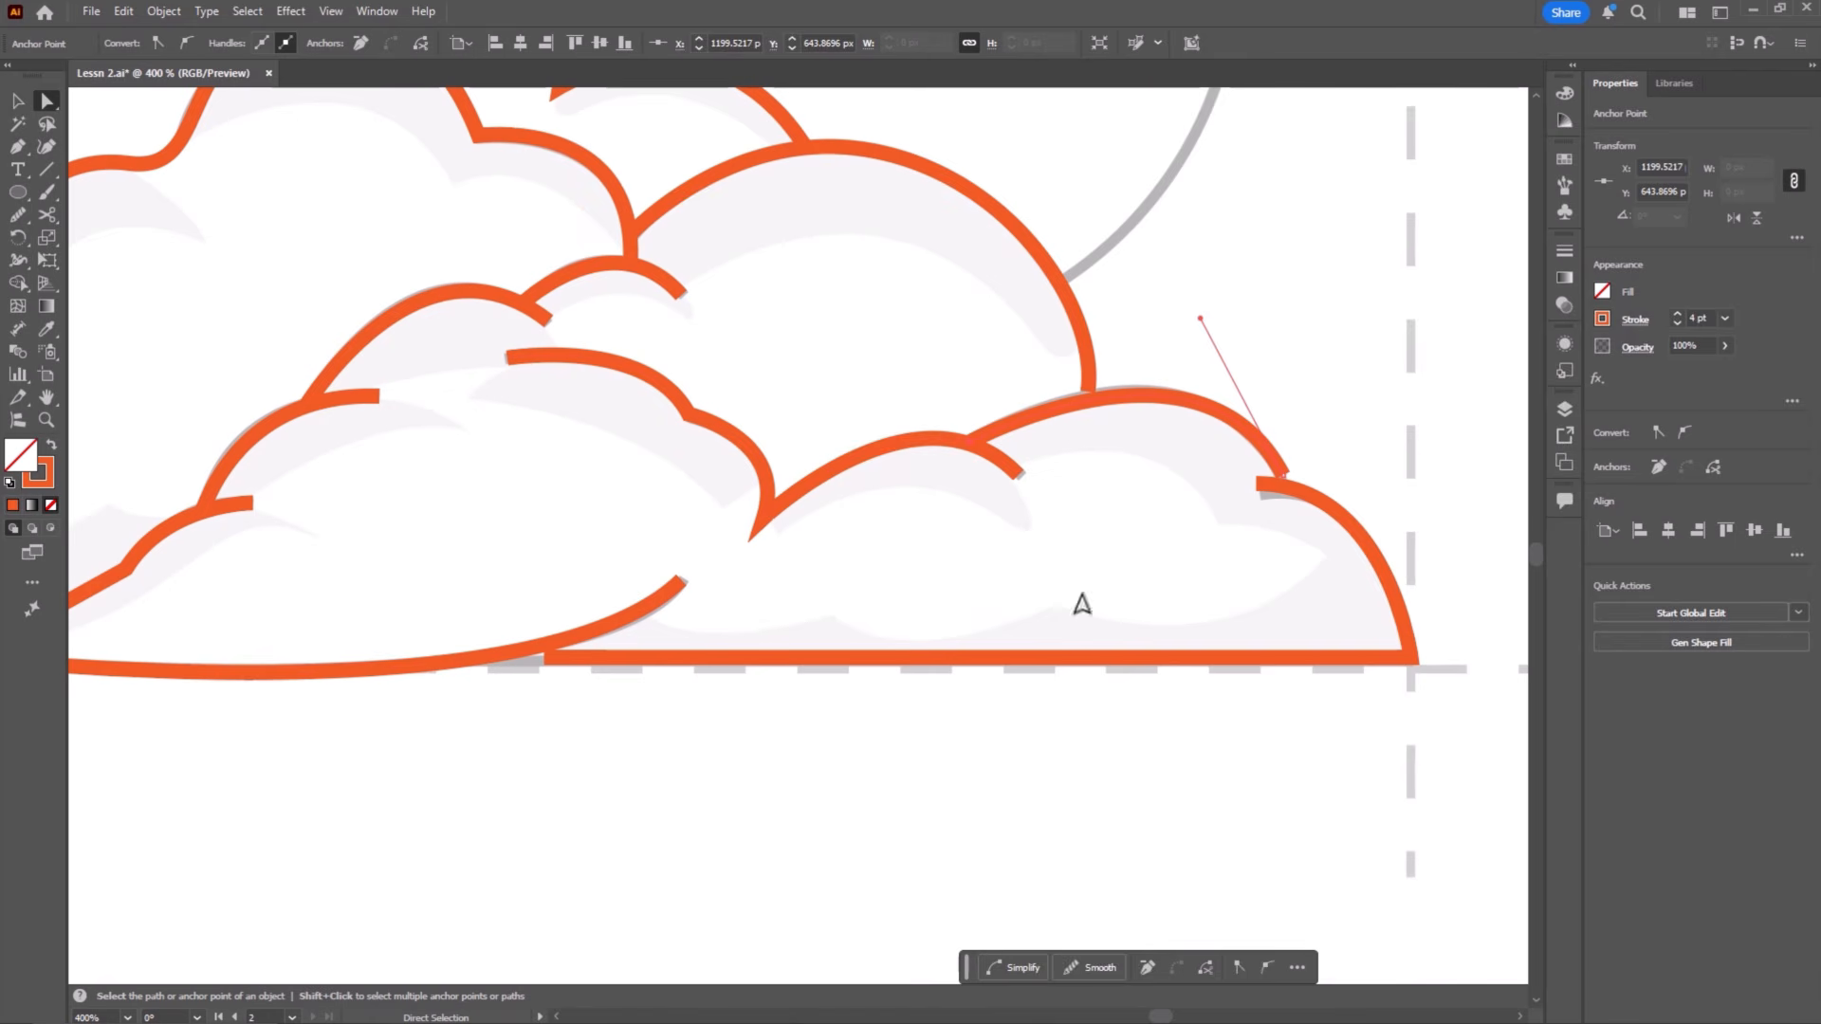
drag(1286, 488, 1187, 304)
drag(860, 583, 711, 614)
click(1181, 495)
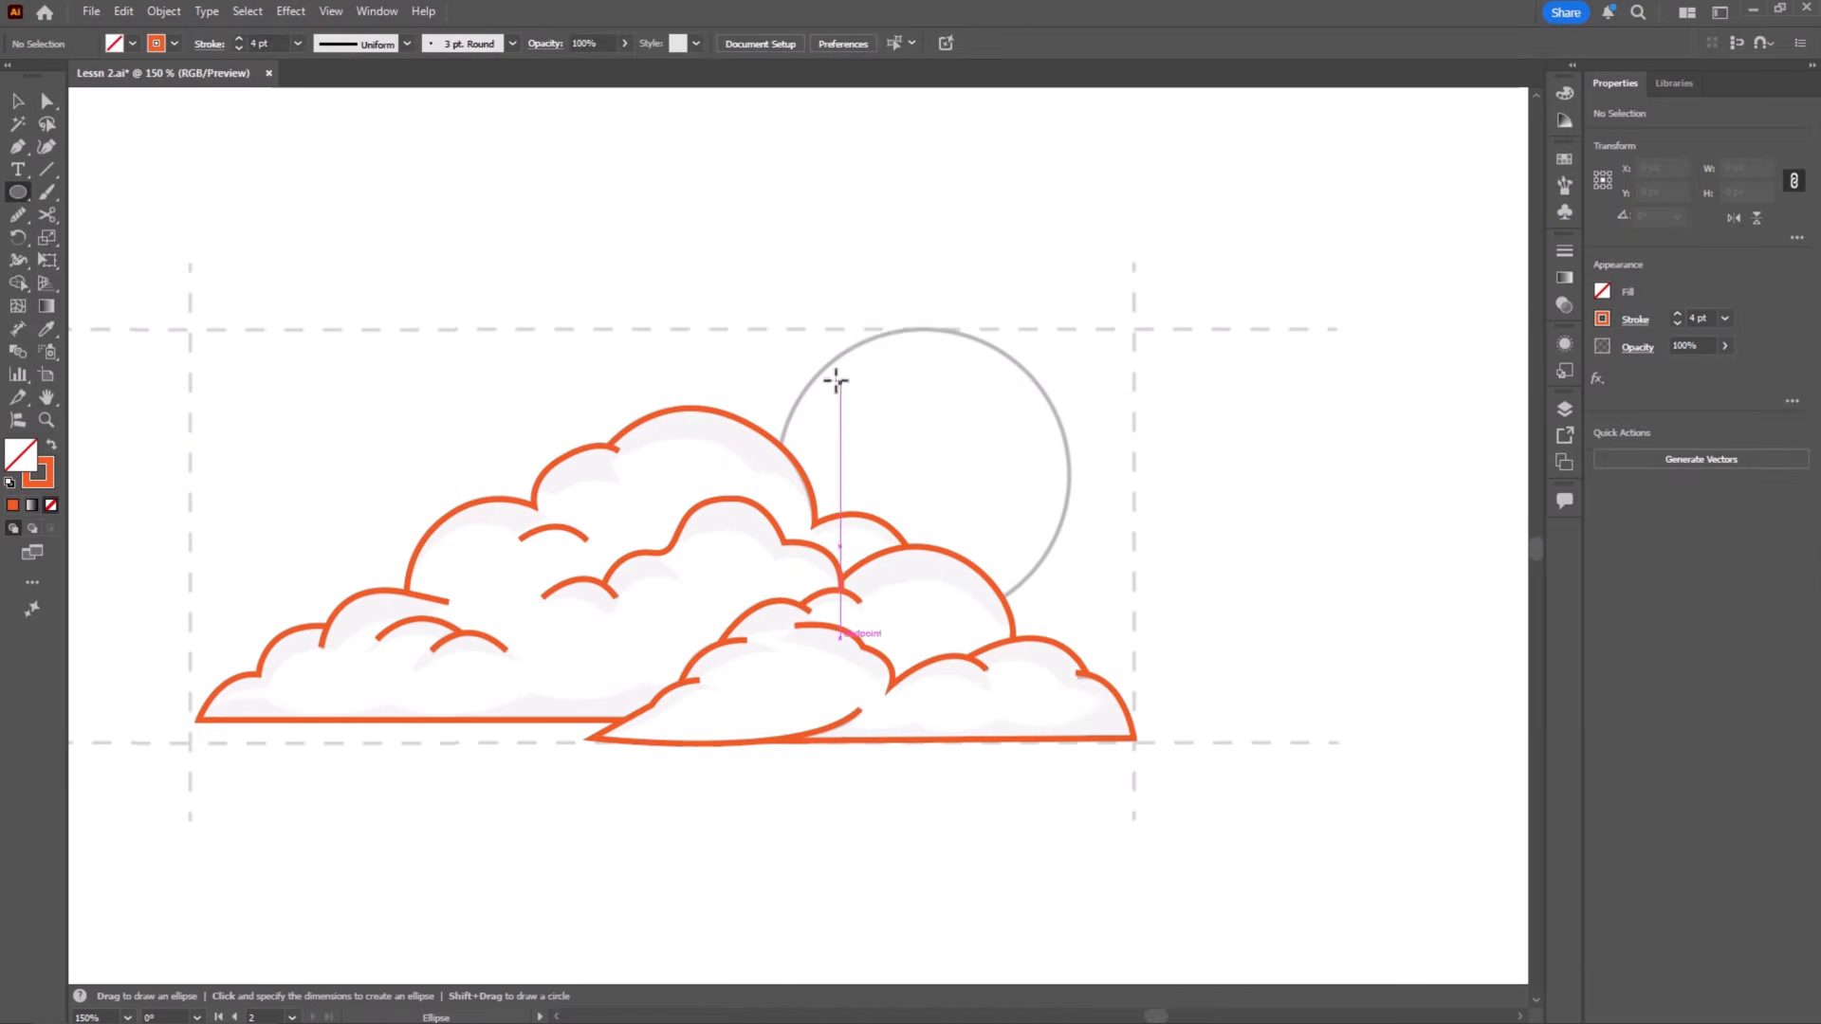
Step: Draw a perfect circle for the sun, then move and scale it to about 211 px across over the sketched sun
key(shift)
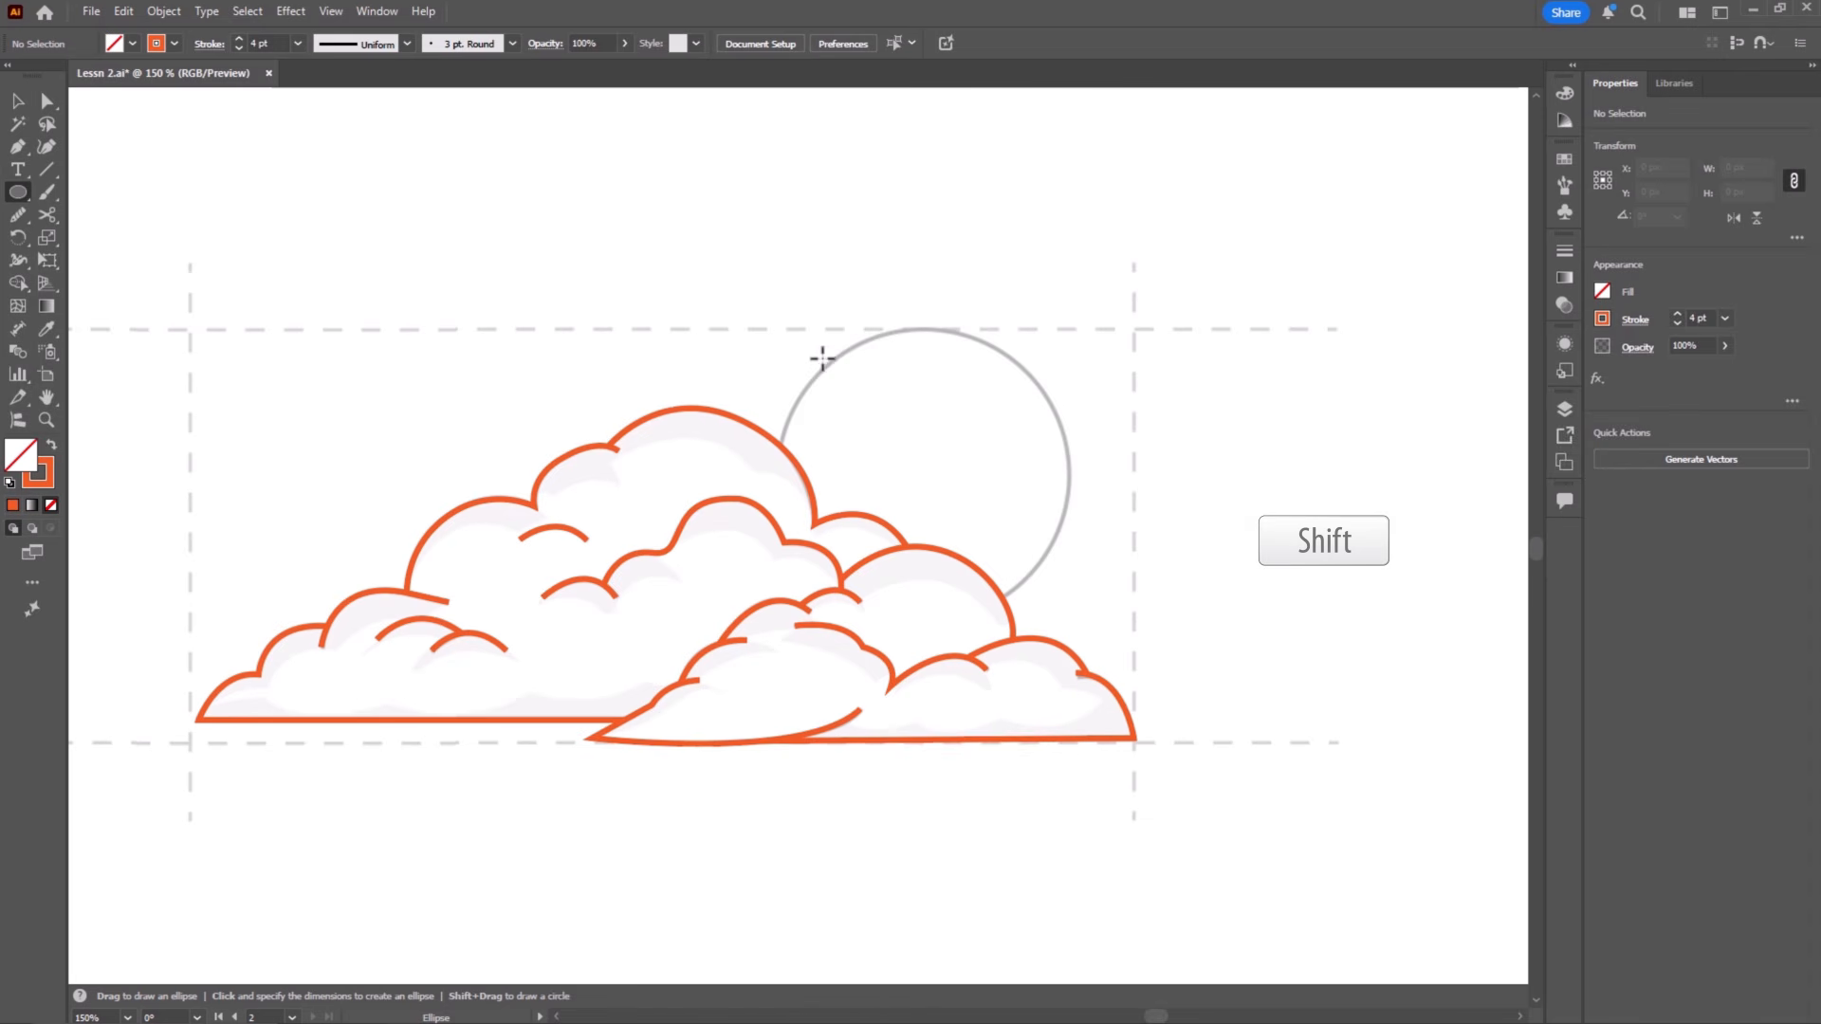
drag(818, 360, 1055, 653)
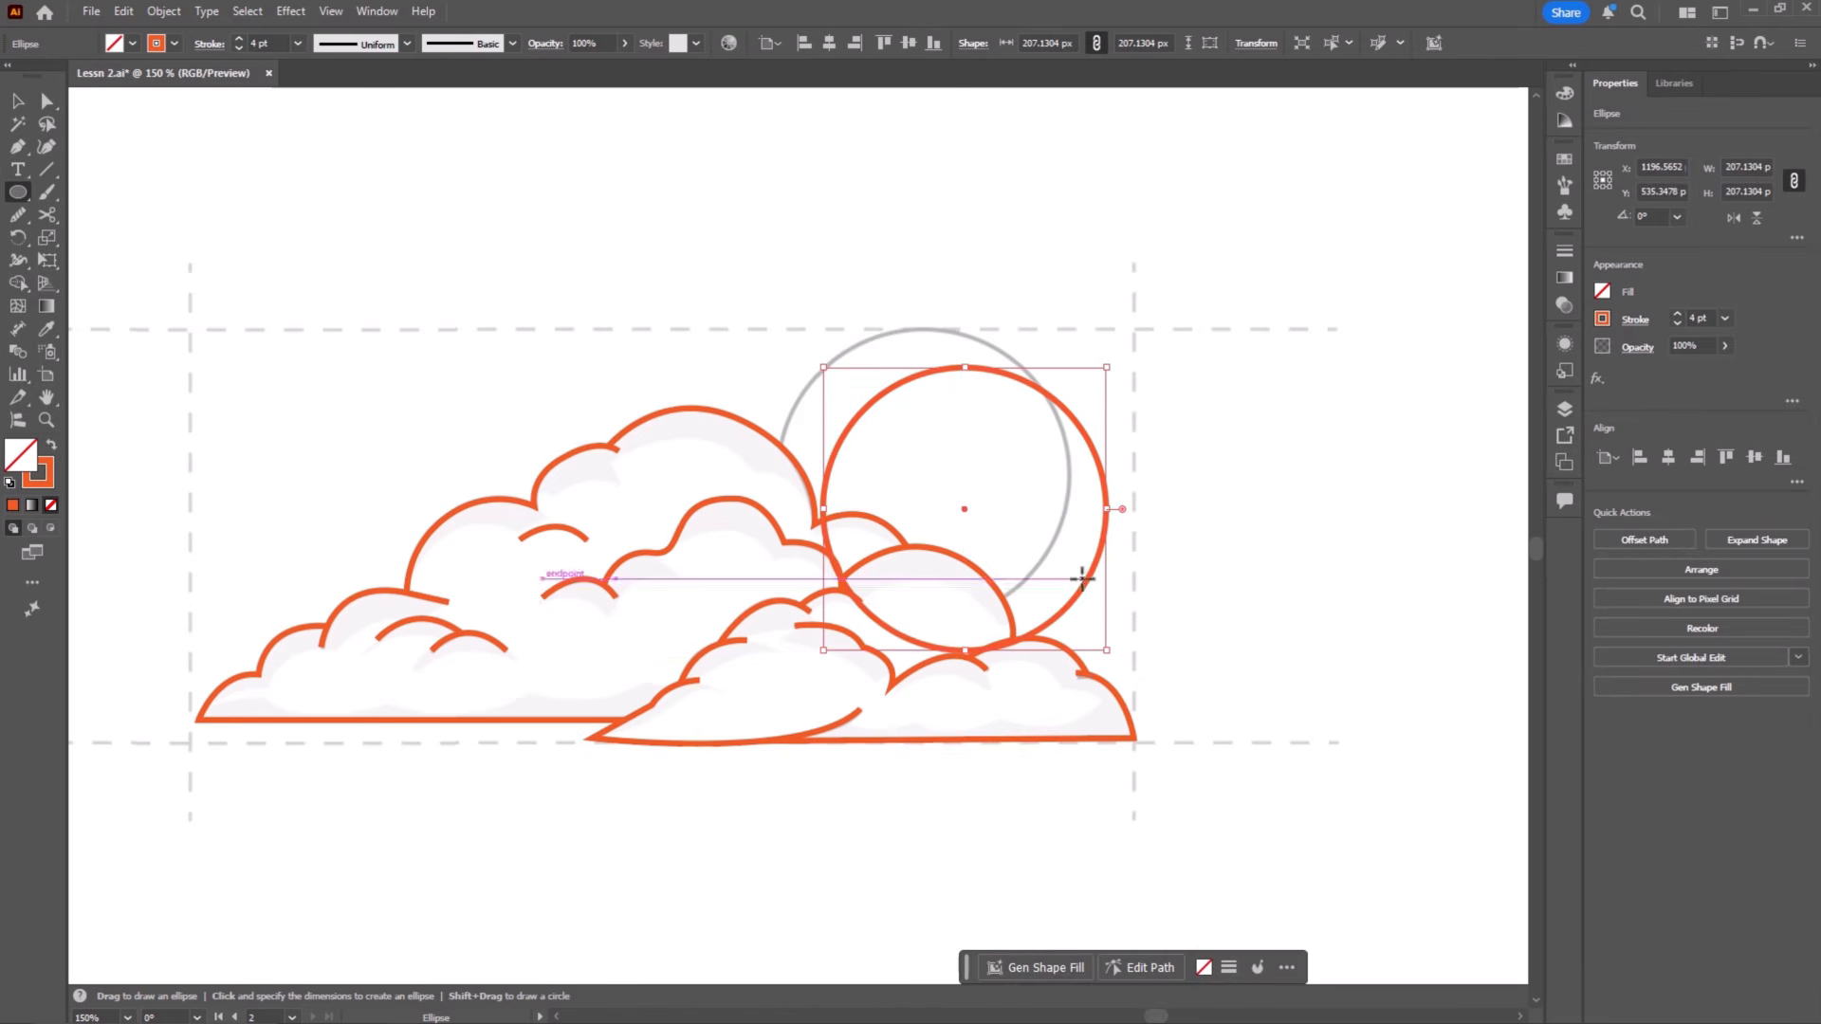
key(v)
drag(1089, 581, 1044, 541)
drag(1065, 613, 1072, 624)
click(1102, 601)
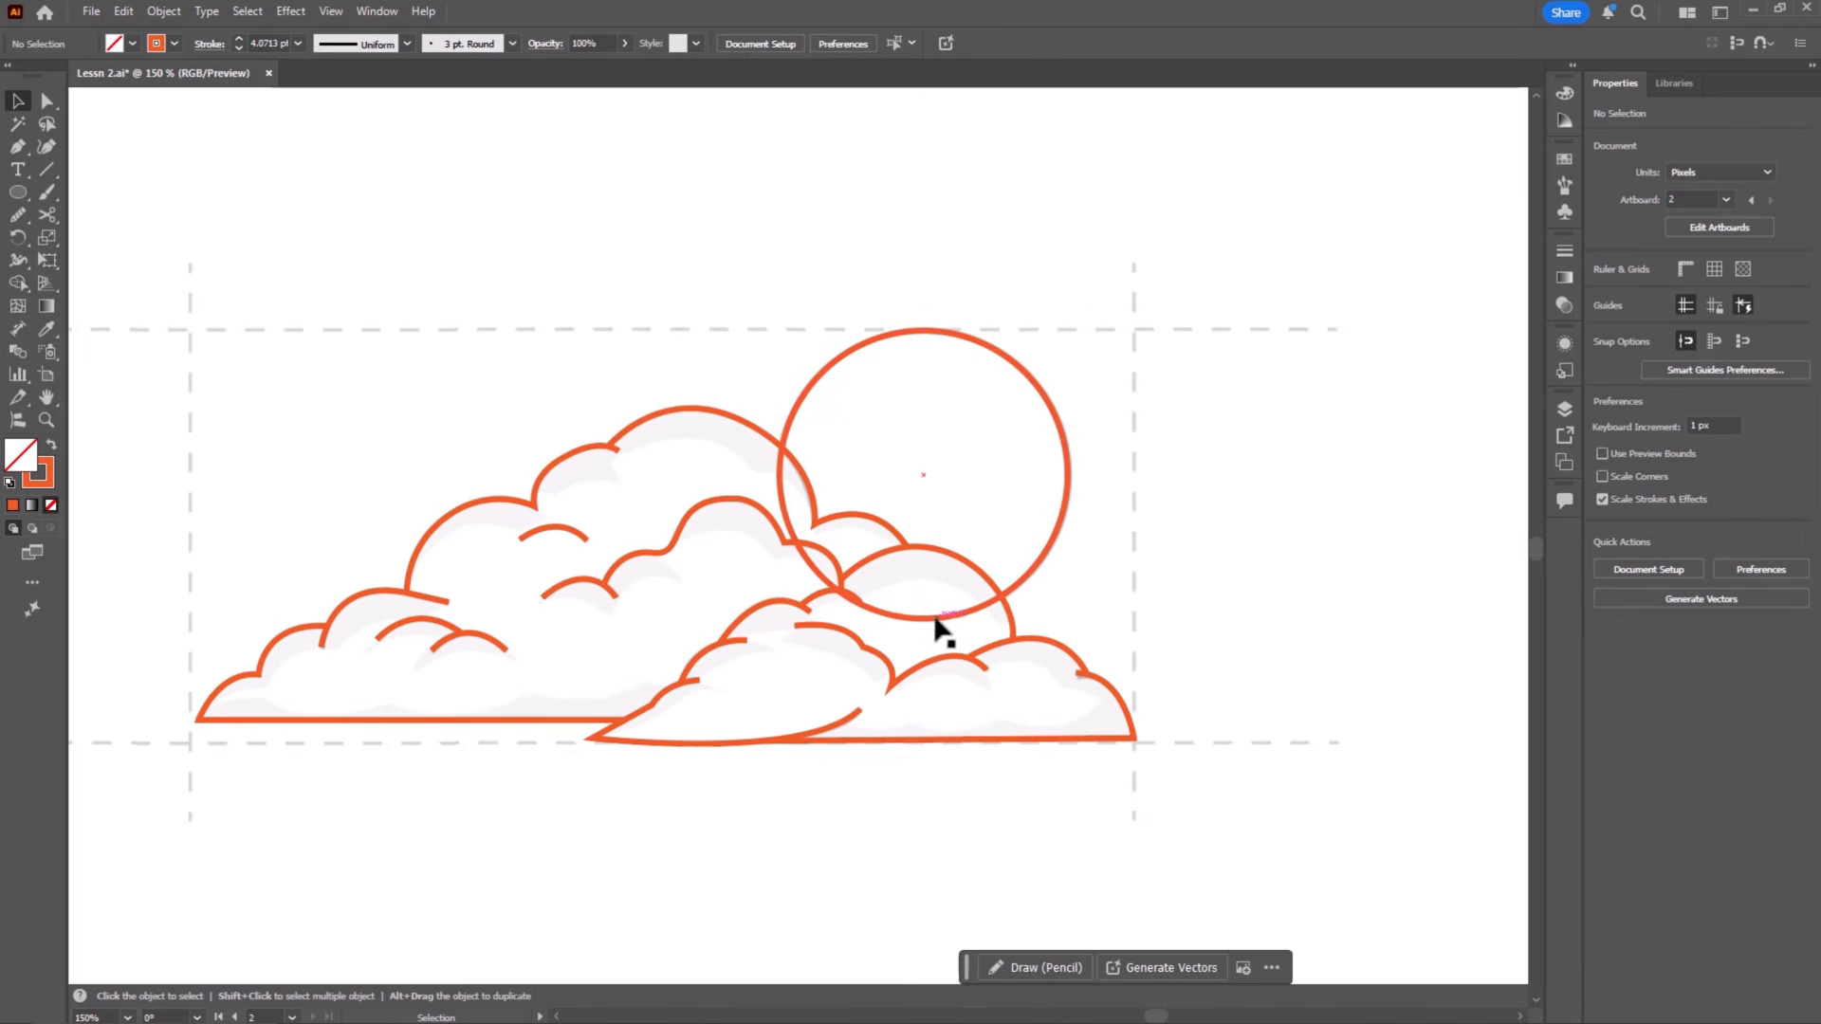
Step: Try to cut the sun circle with the Scissors tool where it crosses the cloud outlines and delete the hidden lower arc
key(a)
key(ctrl+=)
key(ctrl+=)
drag(1159, 612, 907, 626)
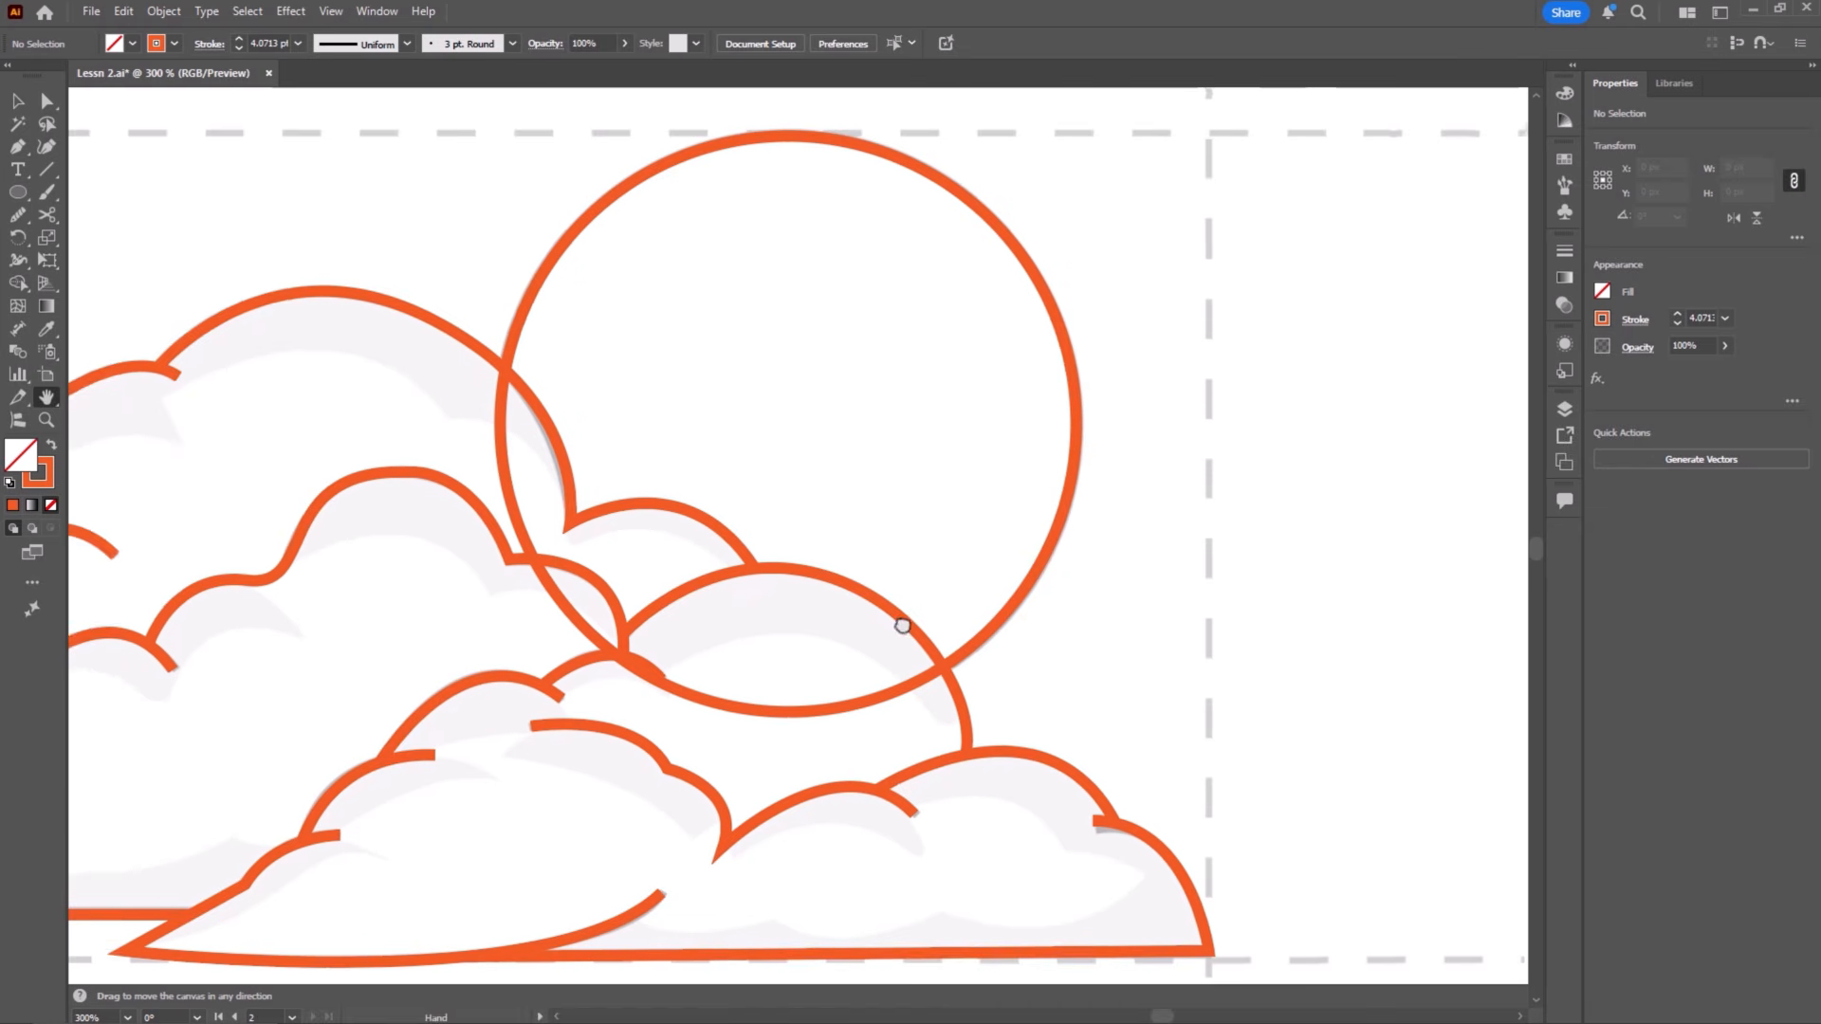
click(956, 633)
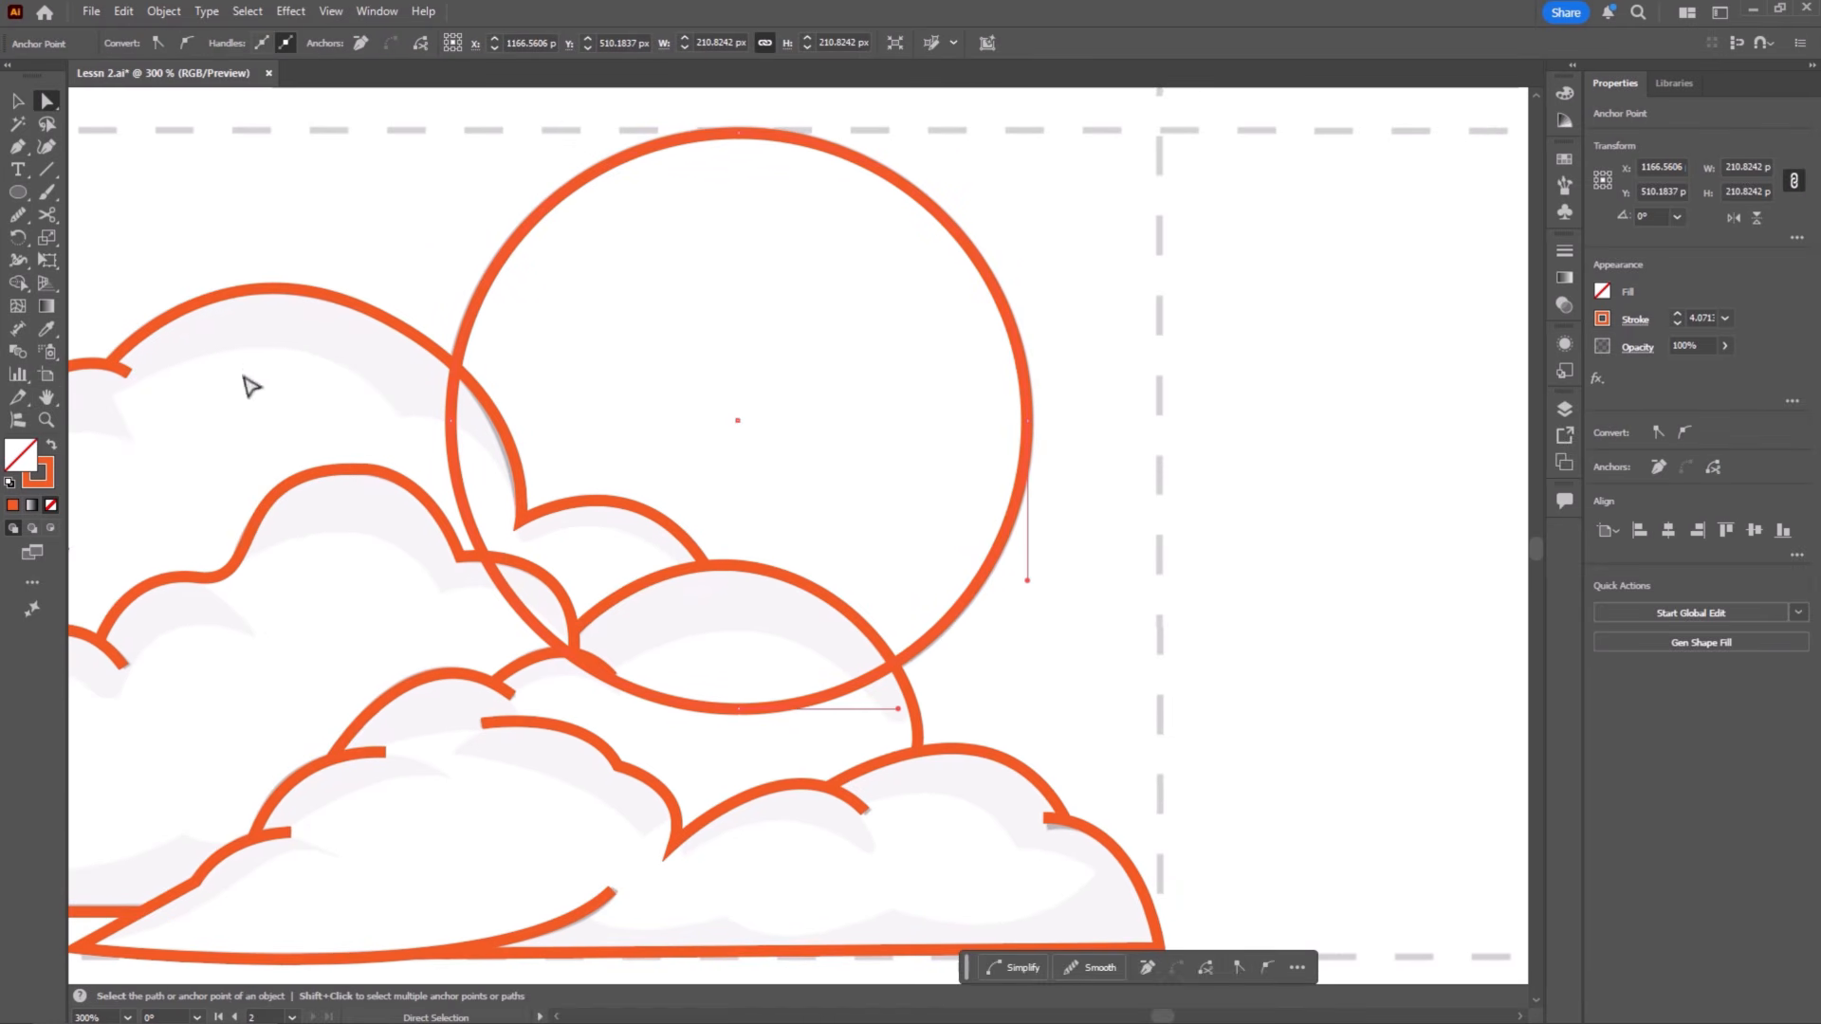
click(46, 216)
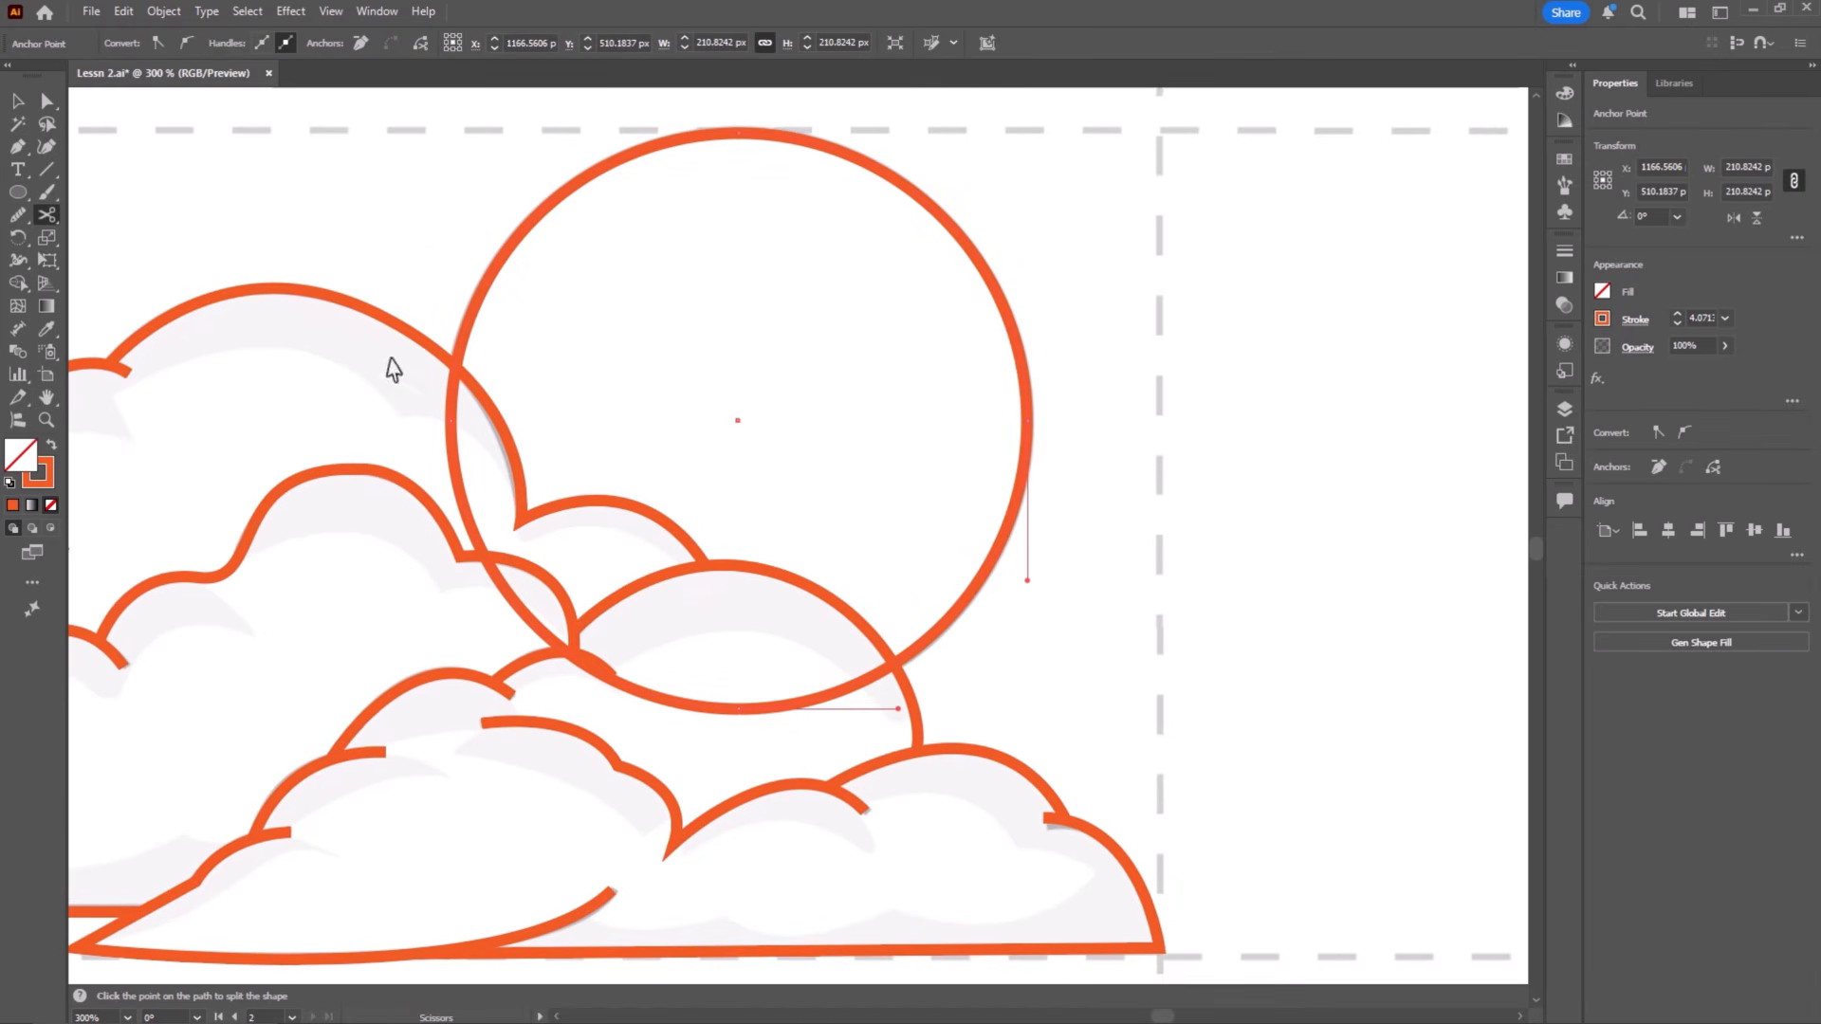
click(457, 362)
click(897, 664)
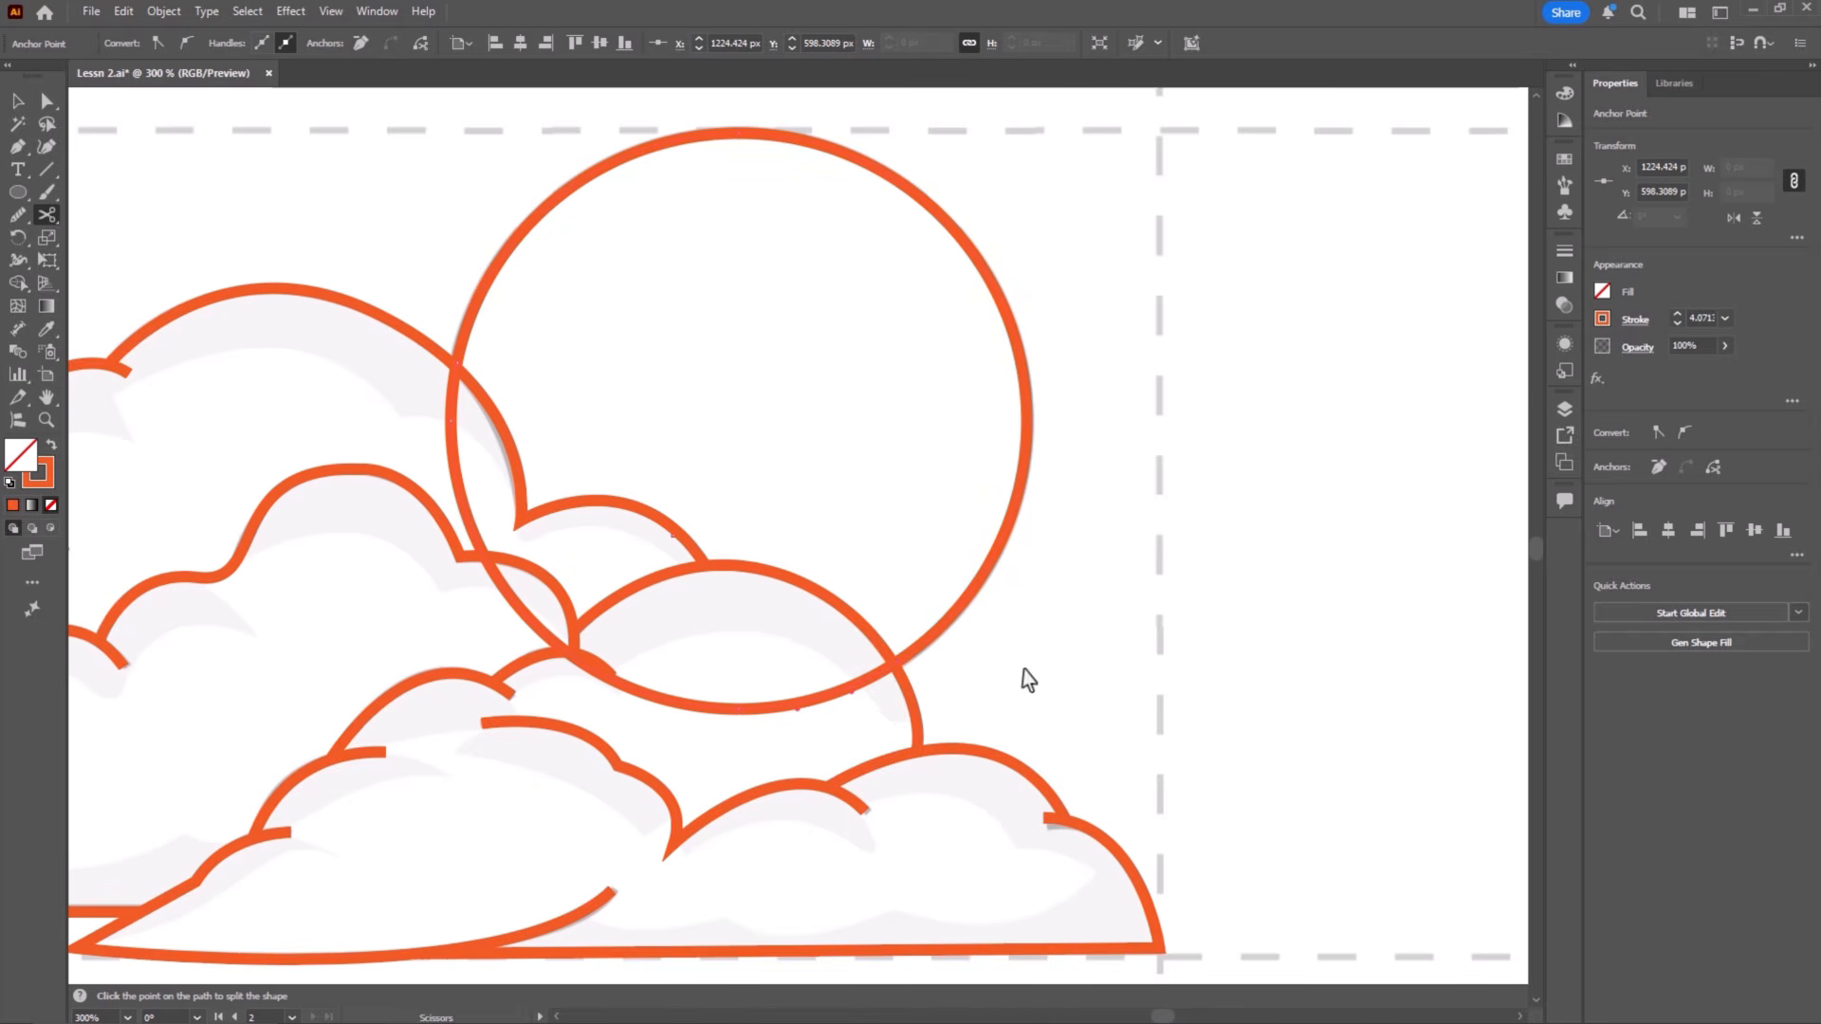
key(v)
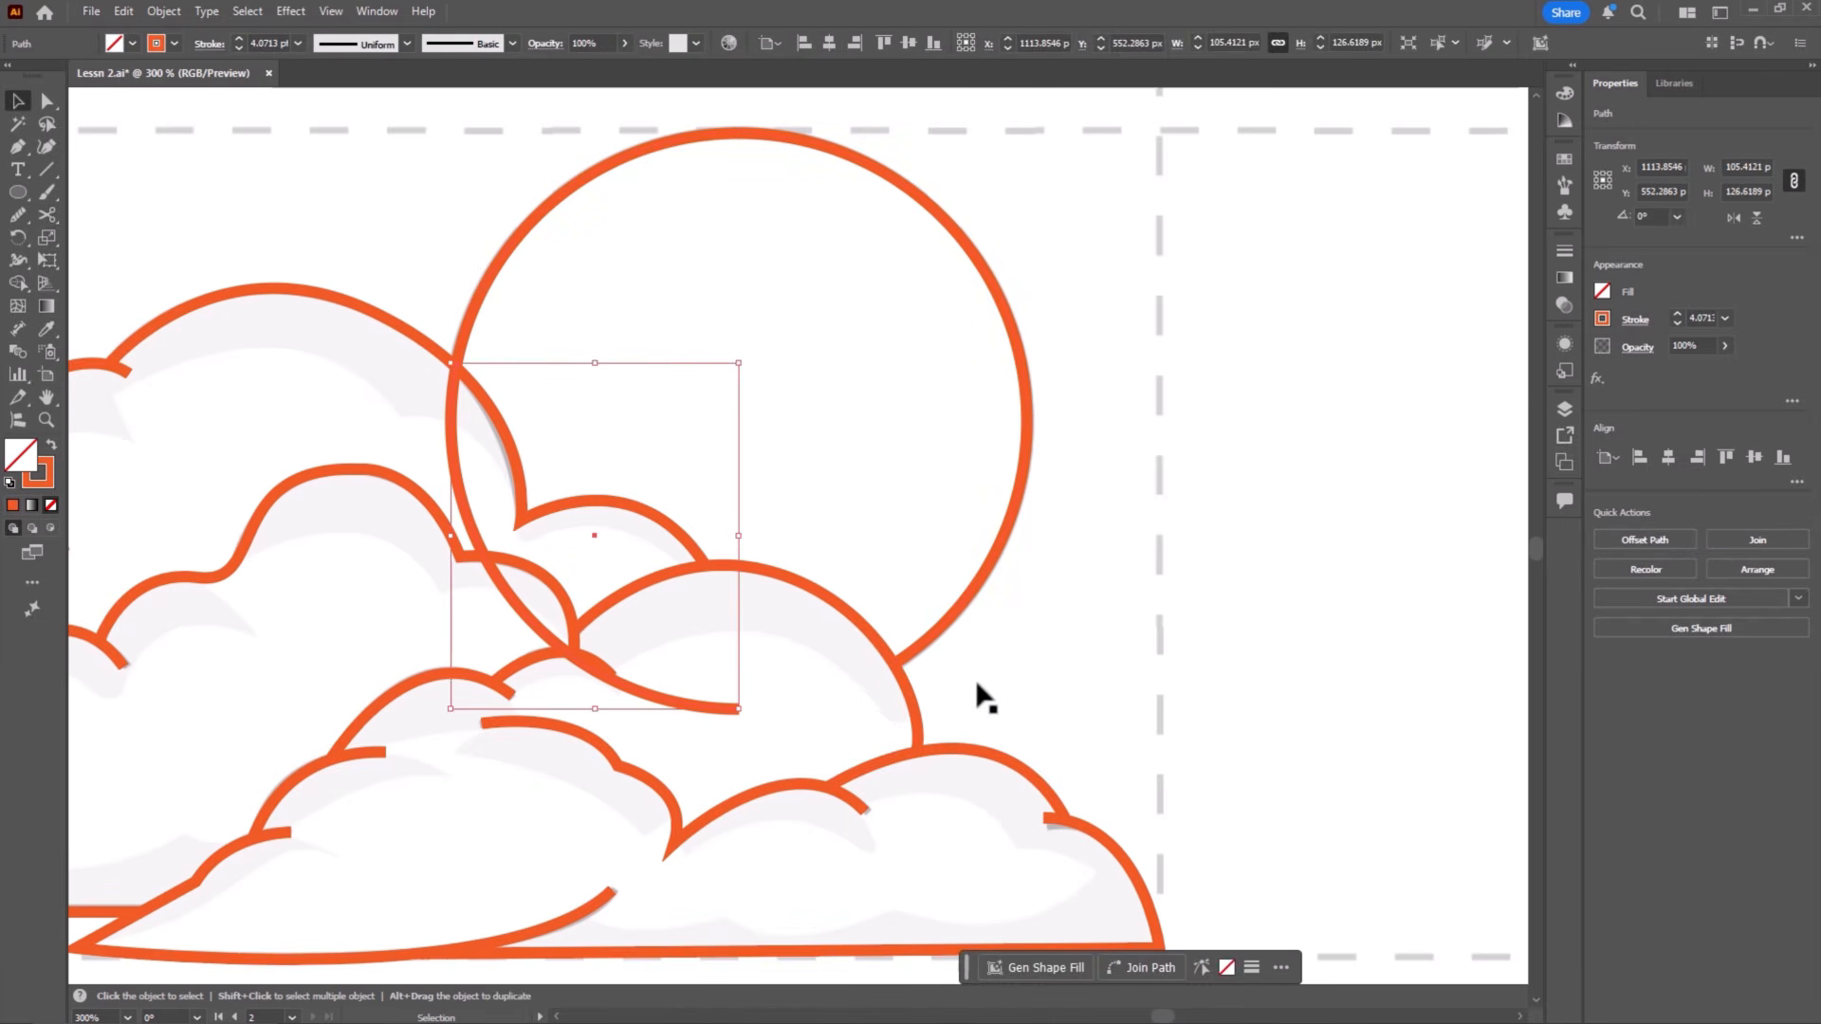
key(Delete)
Step: Undo the removal of the sun circle's hidden arc and clear the selection
key(ctrl+z)
key(ctrl+minus)
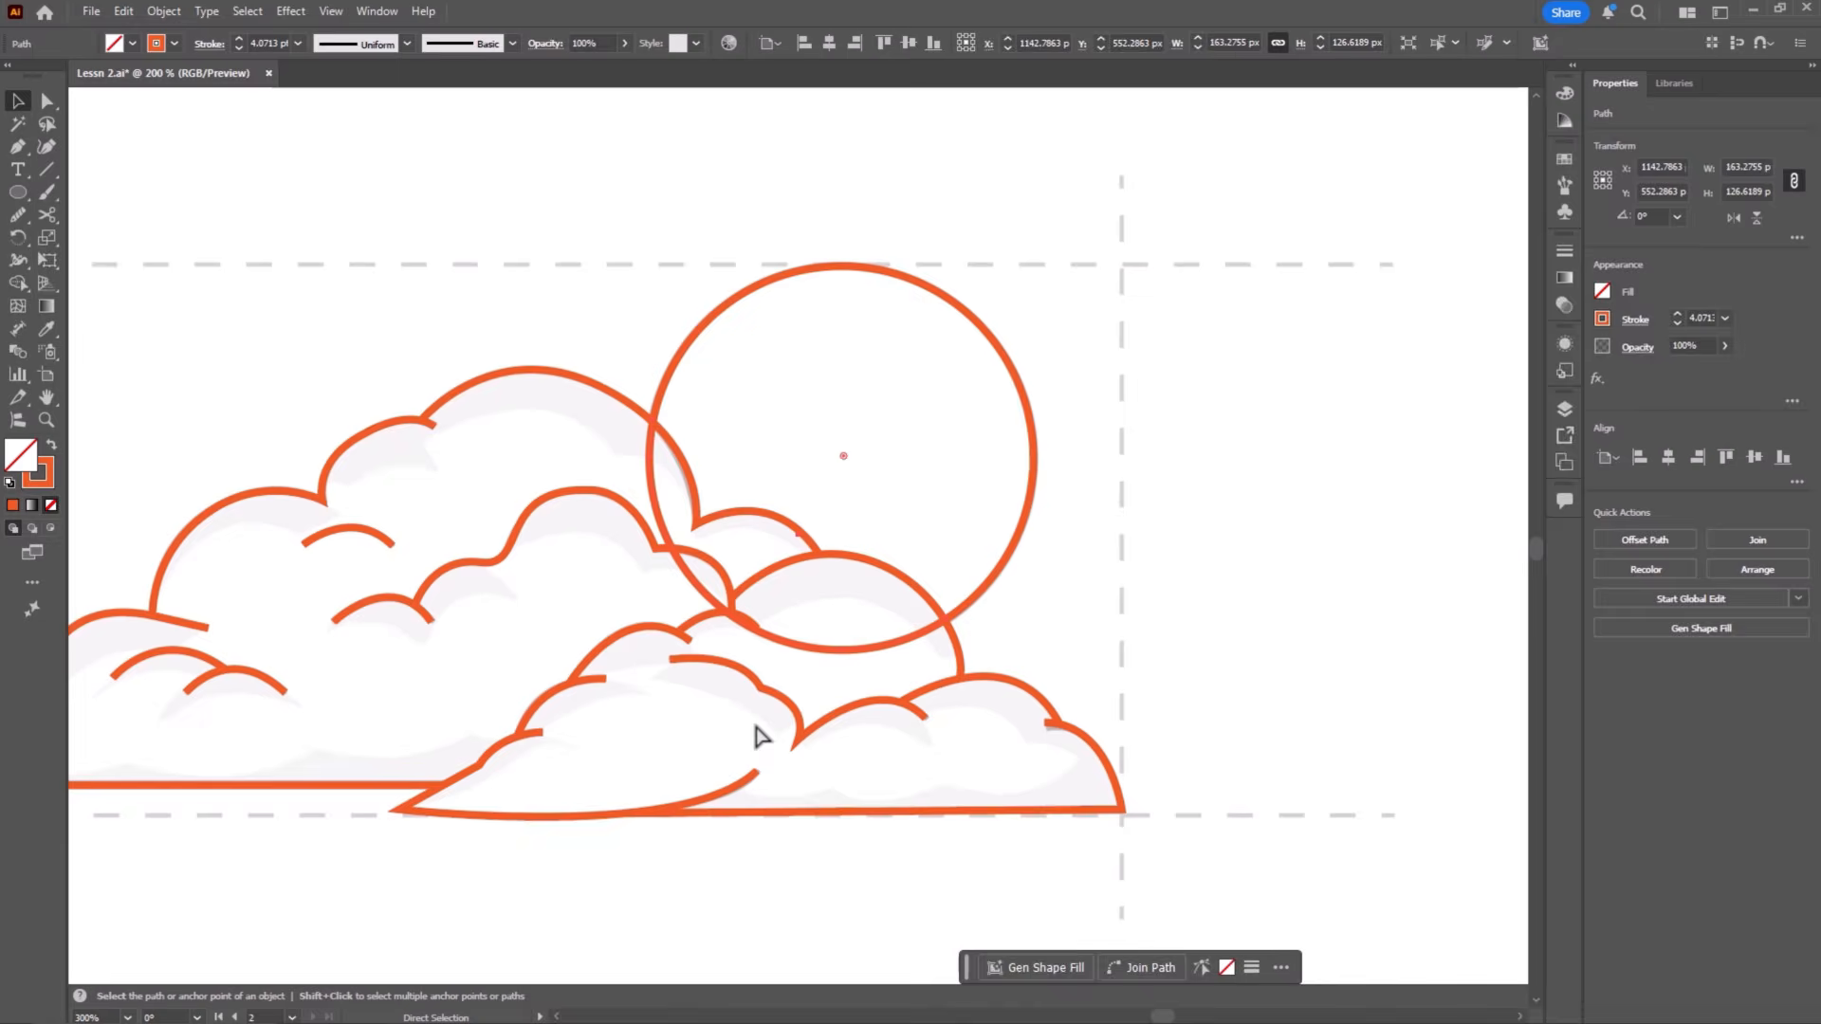
key(ctrl+minus)
click(1070, 525)
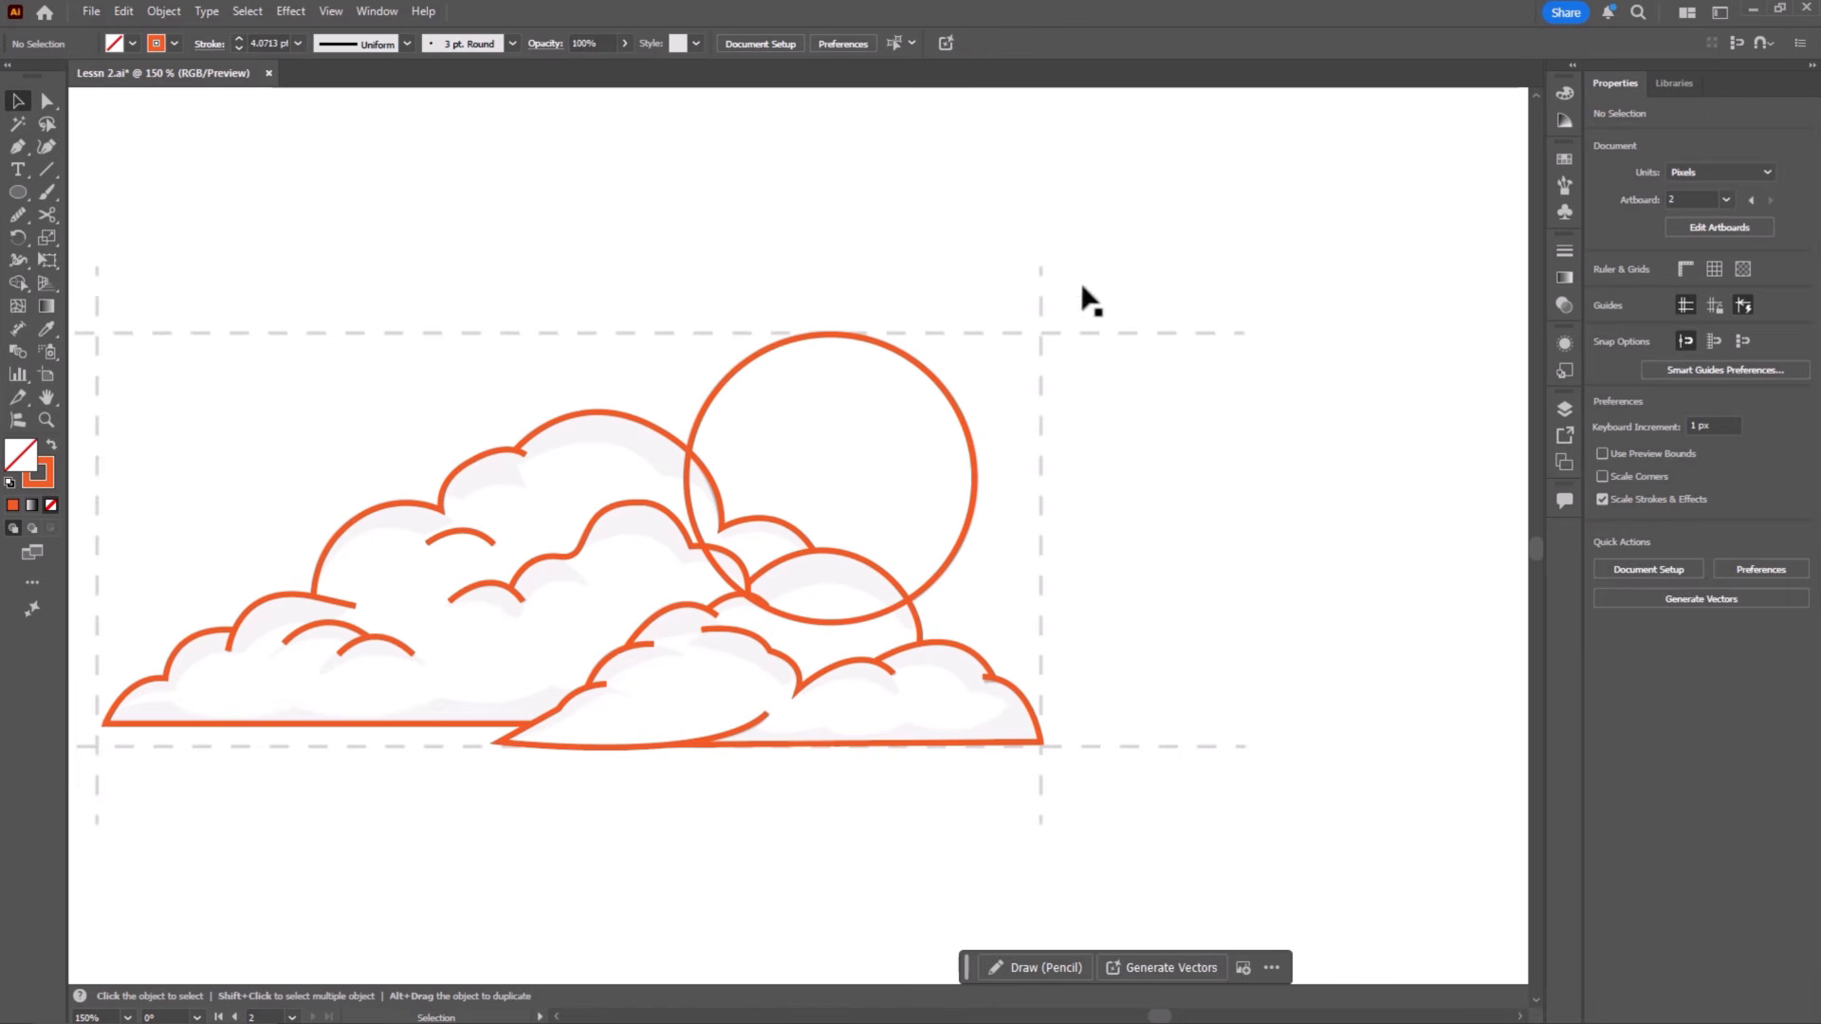
Step: Split the sun circle along the overlapping cloud outlines with the Shape Builder and delete its hidden lower arc
drag(1064, 664, 580, 693)
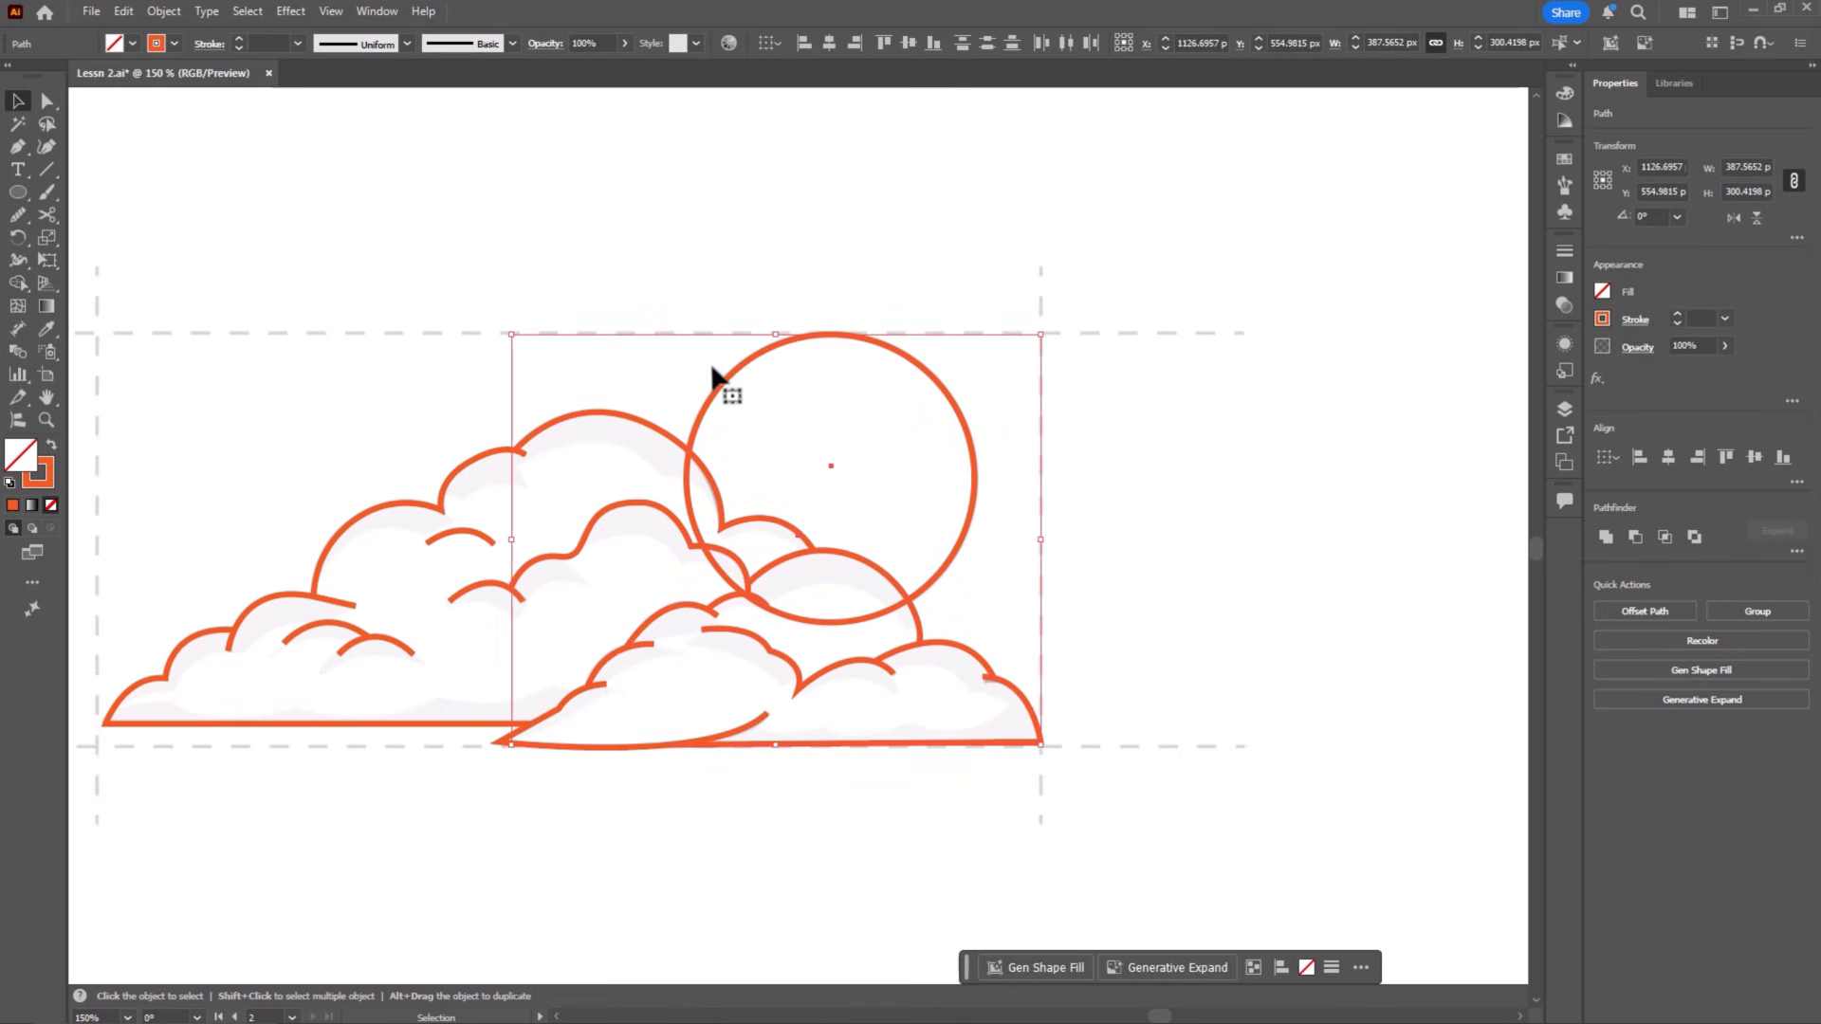
key(shift+m)
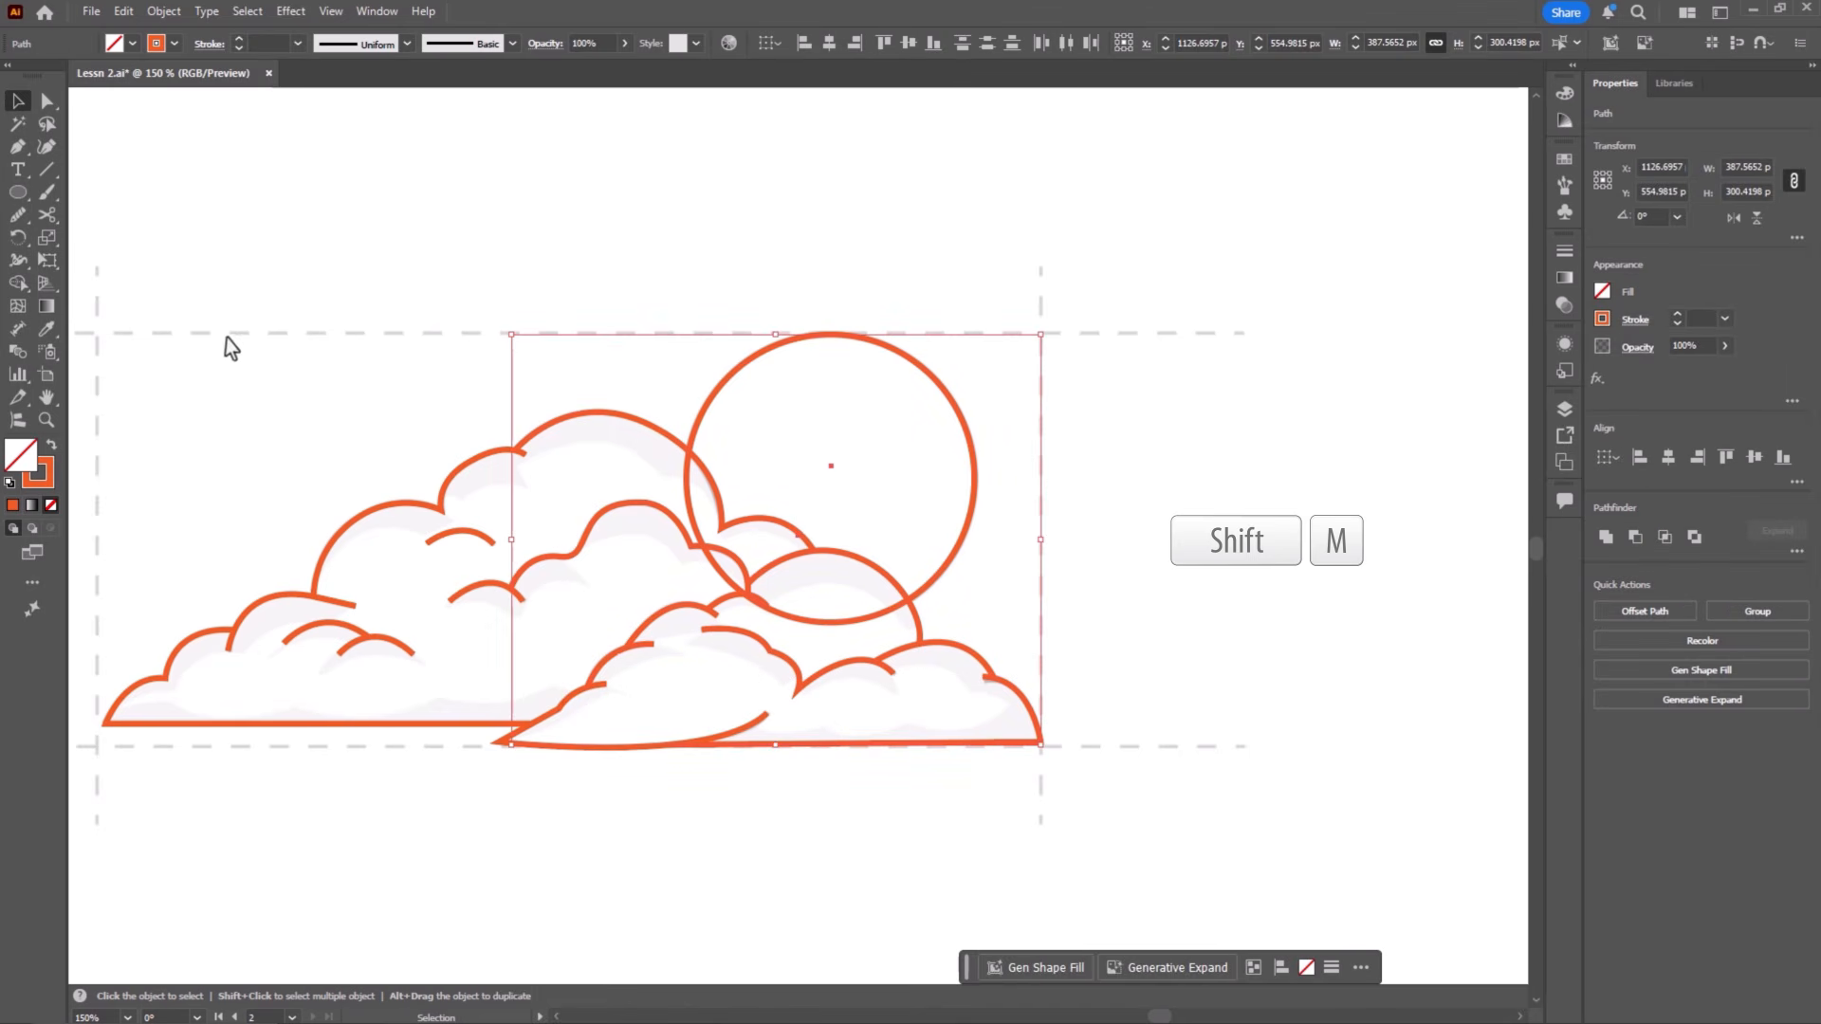
click(17, 283)
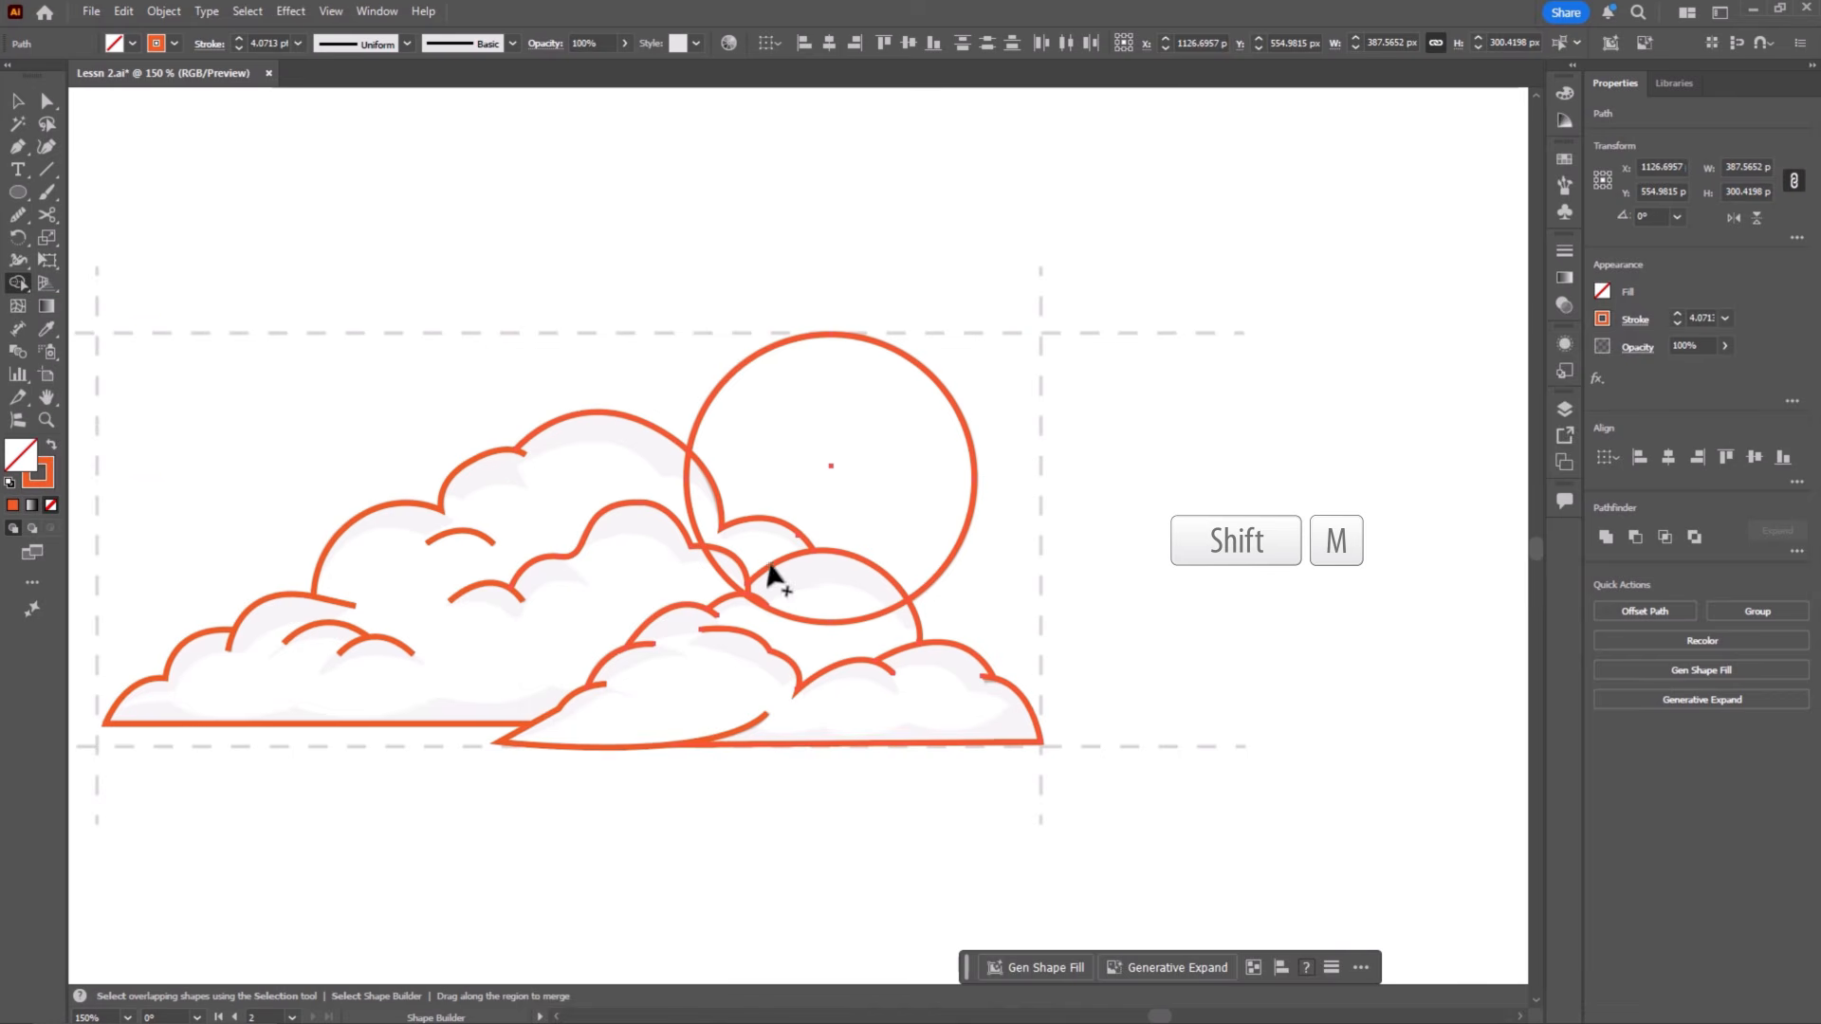
click(858, 500)
key(v)
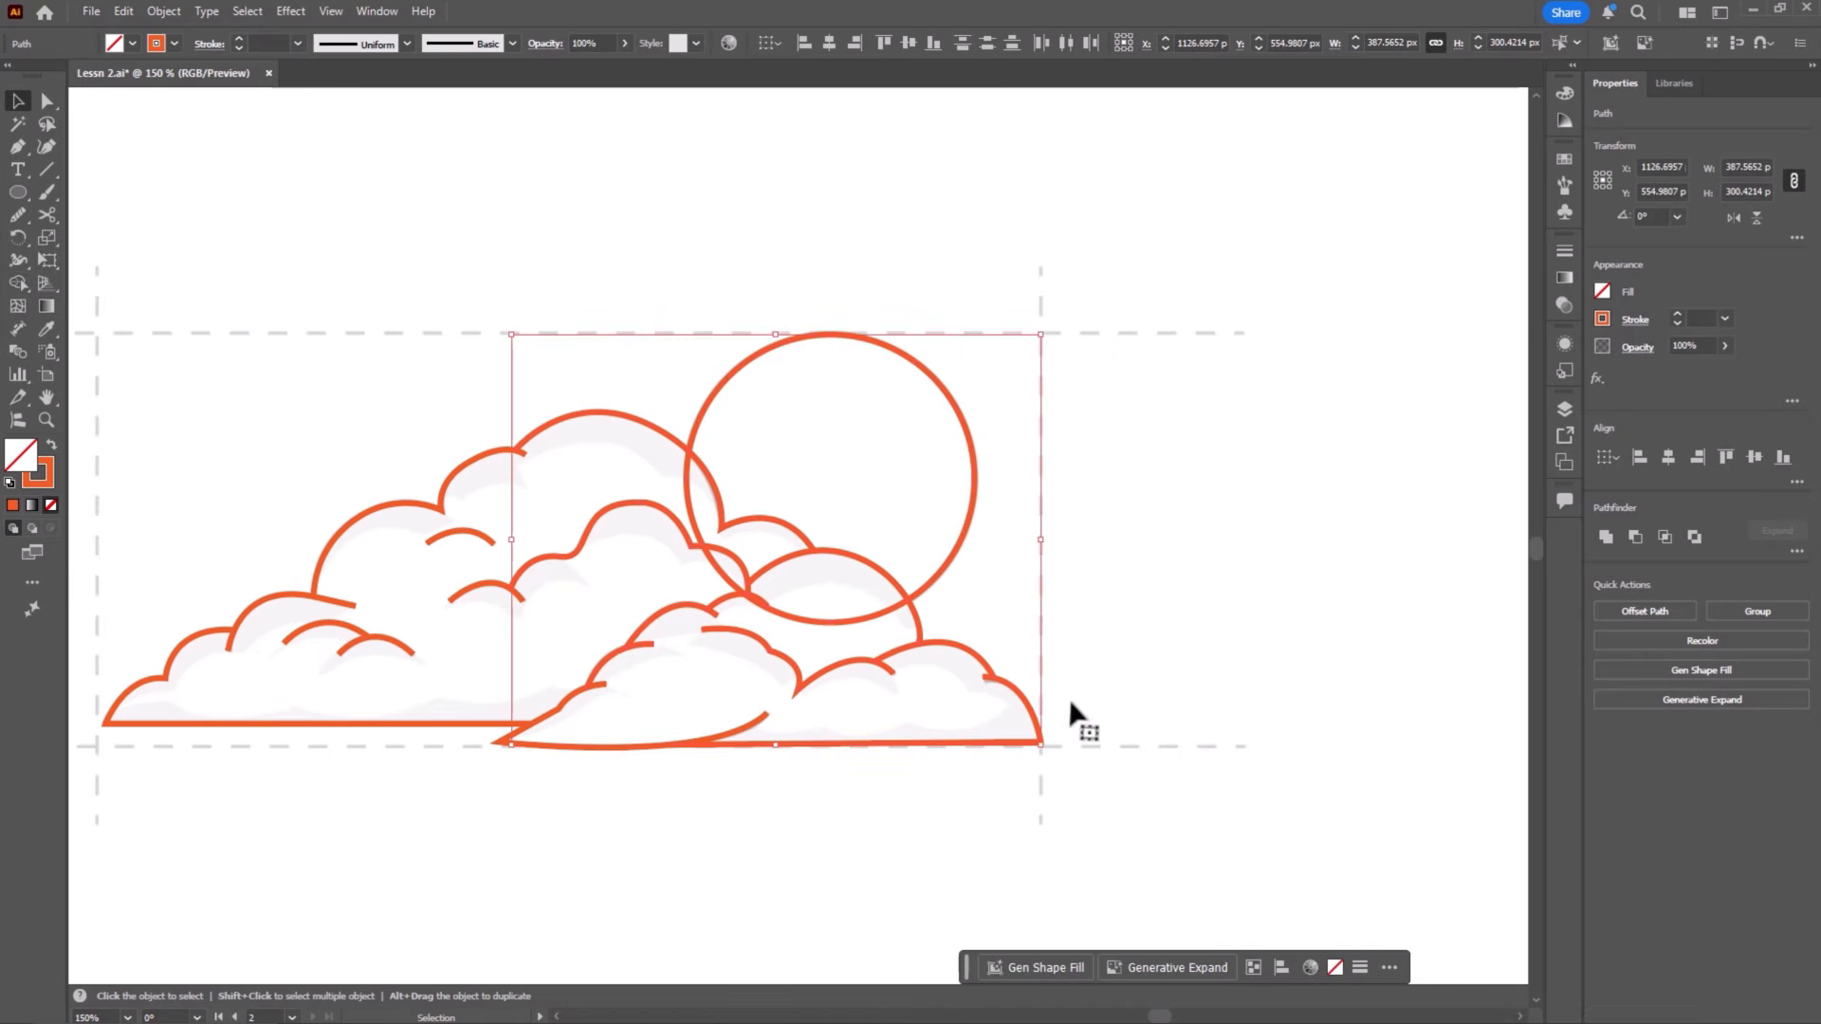
click(1087, 628)
click(857, 622)
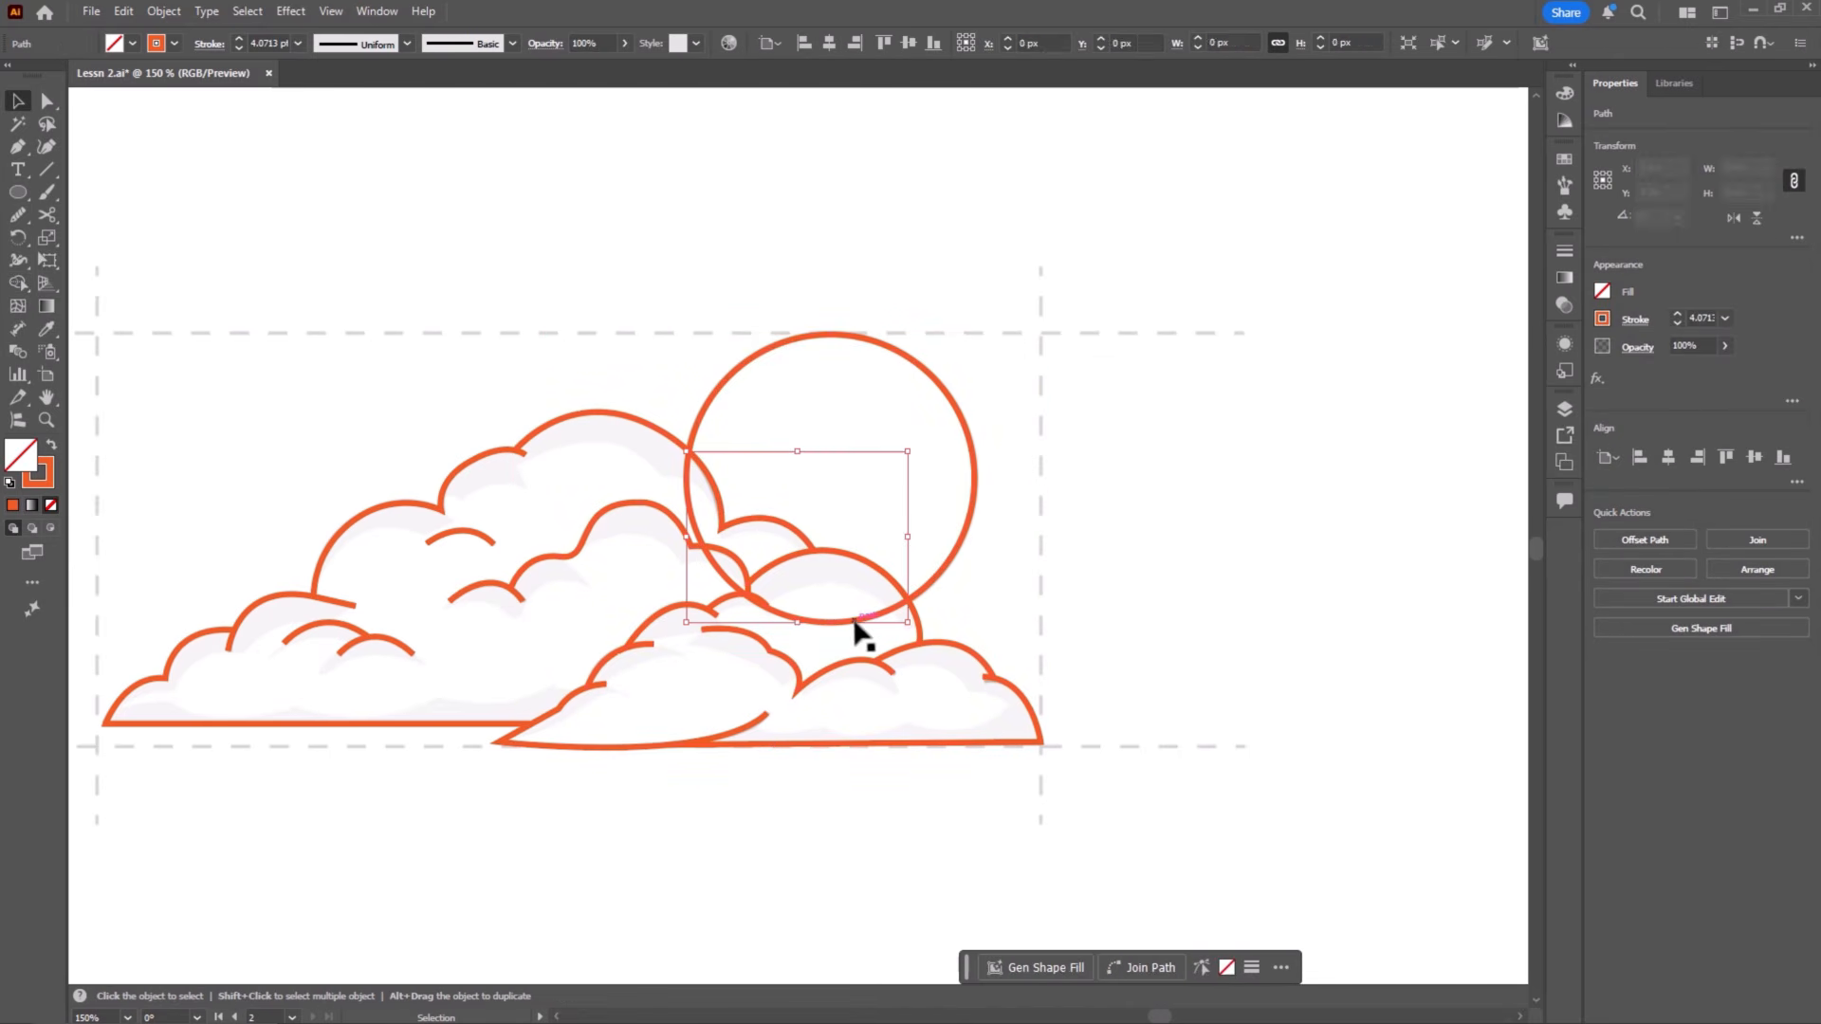
key(Delete)
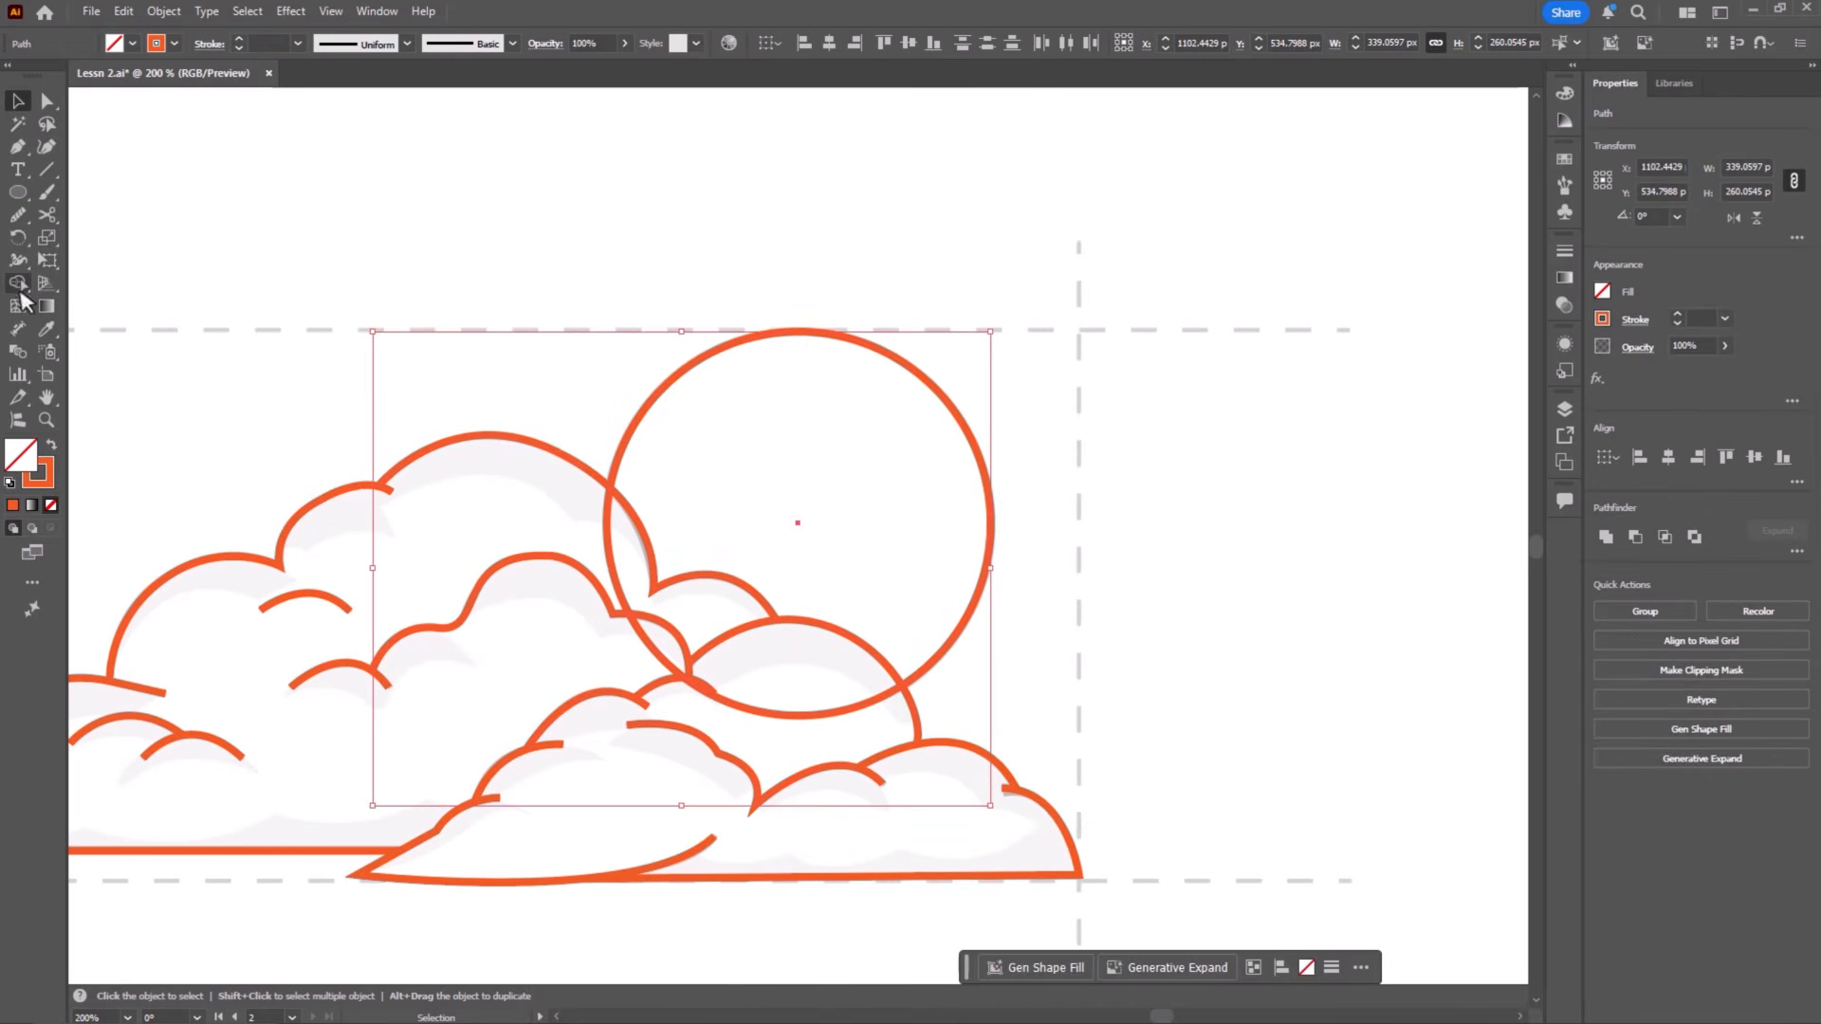
Step: Move the end anchor of the small rear bump onto the neighbouring dome's outline to close the gap under the sun
click(19, 284)
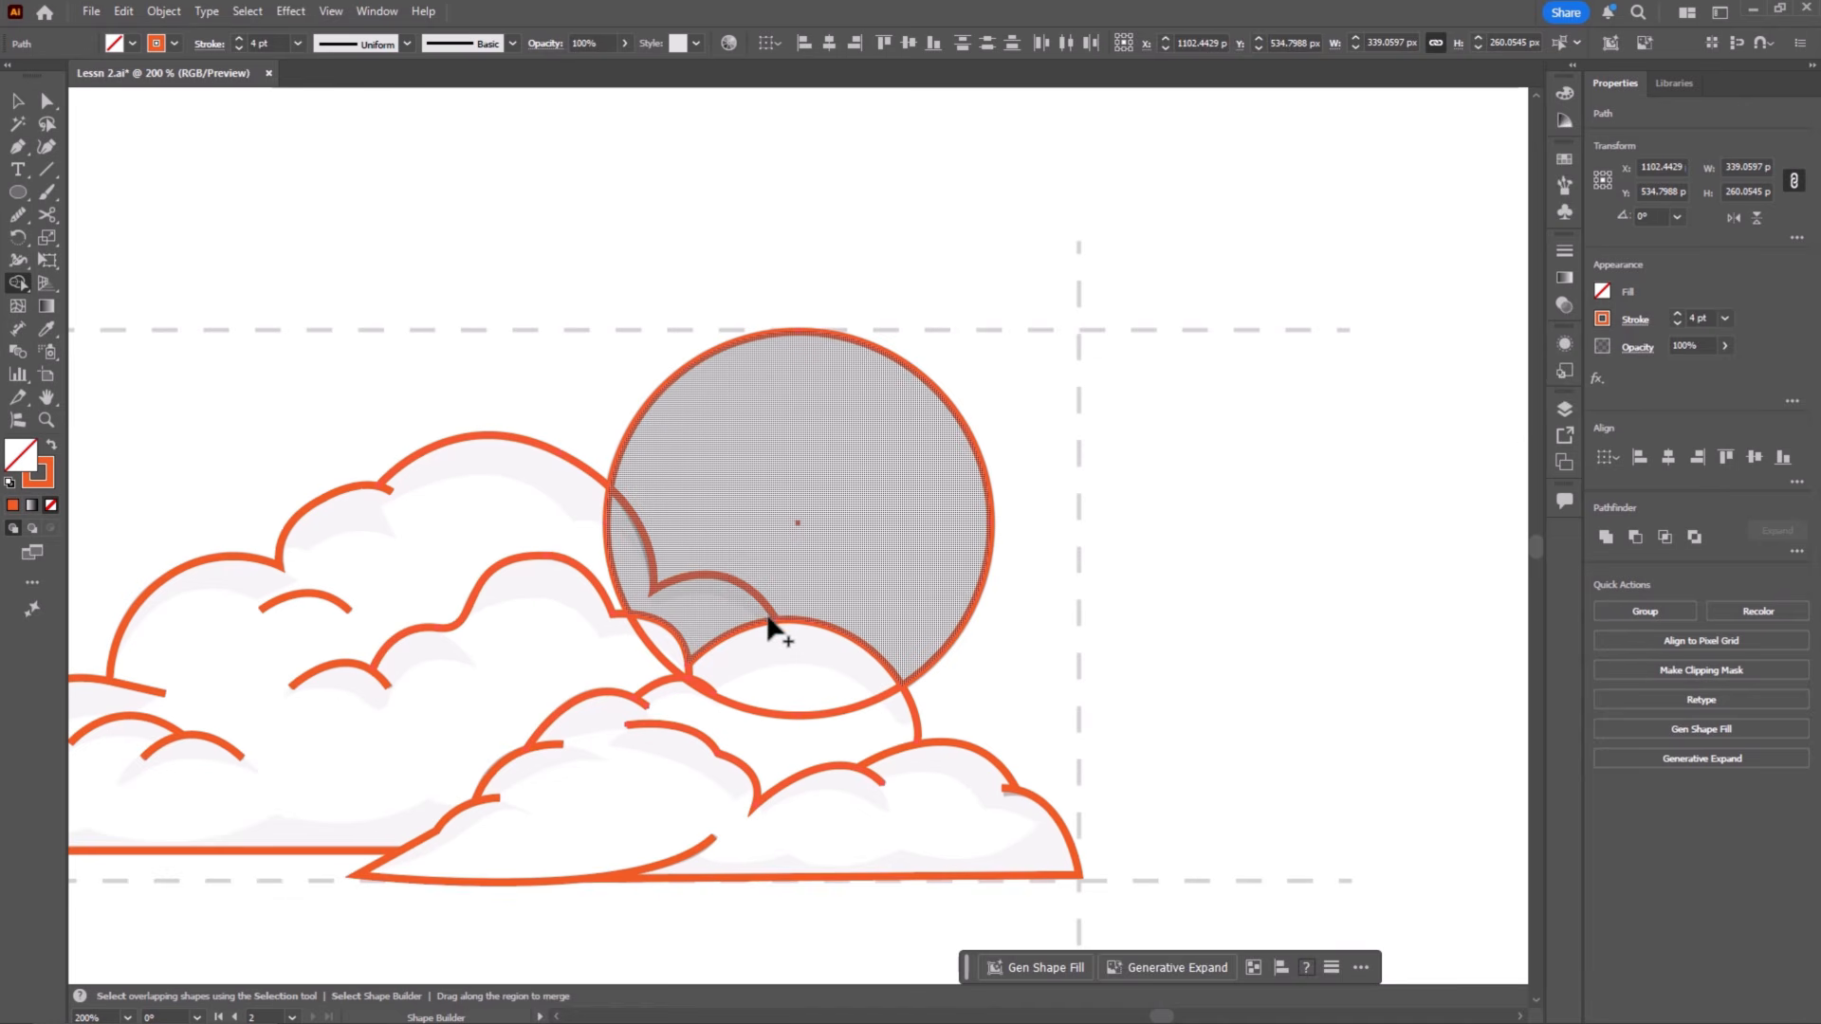
key(a)
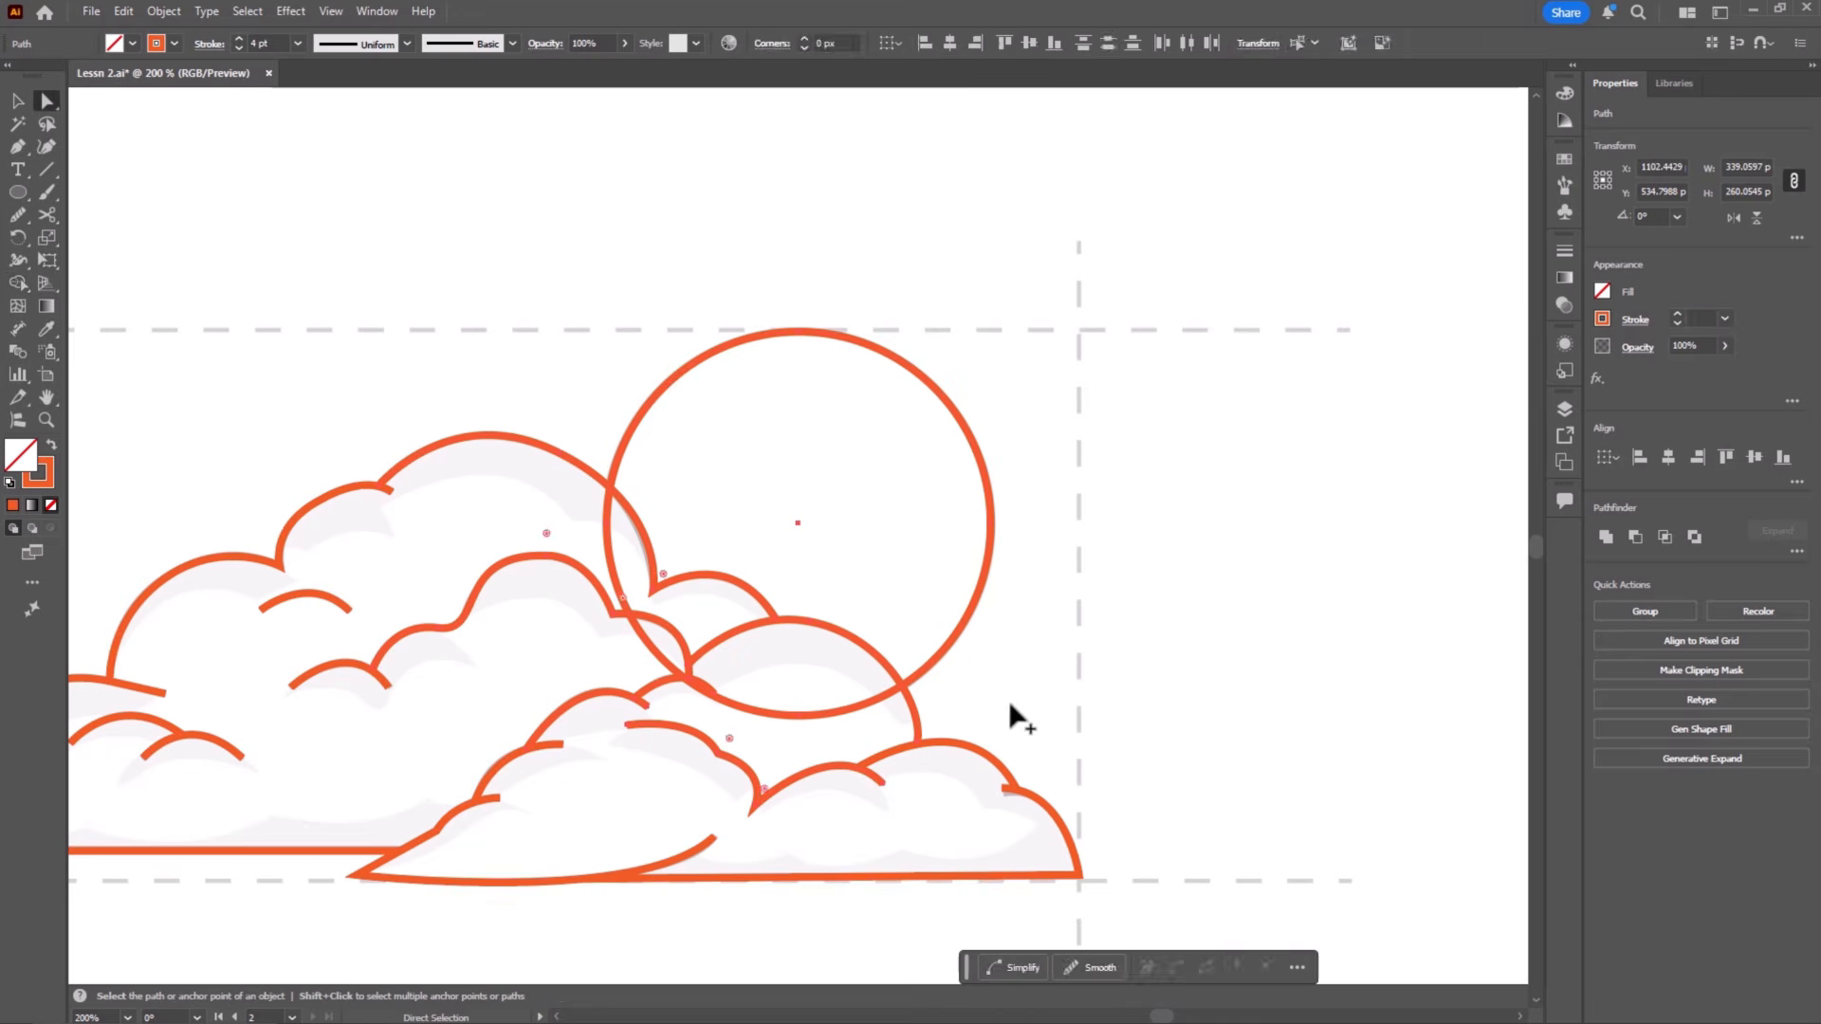
click(1009, 700)
key(ctrl+equal)
key(ctrl+equal)
key(ctrl+equal)
key(ctrl+equal)
key(ctrl+equal)
drag(1009, 700, 1061, 209)
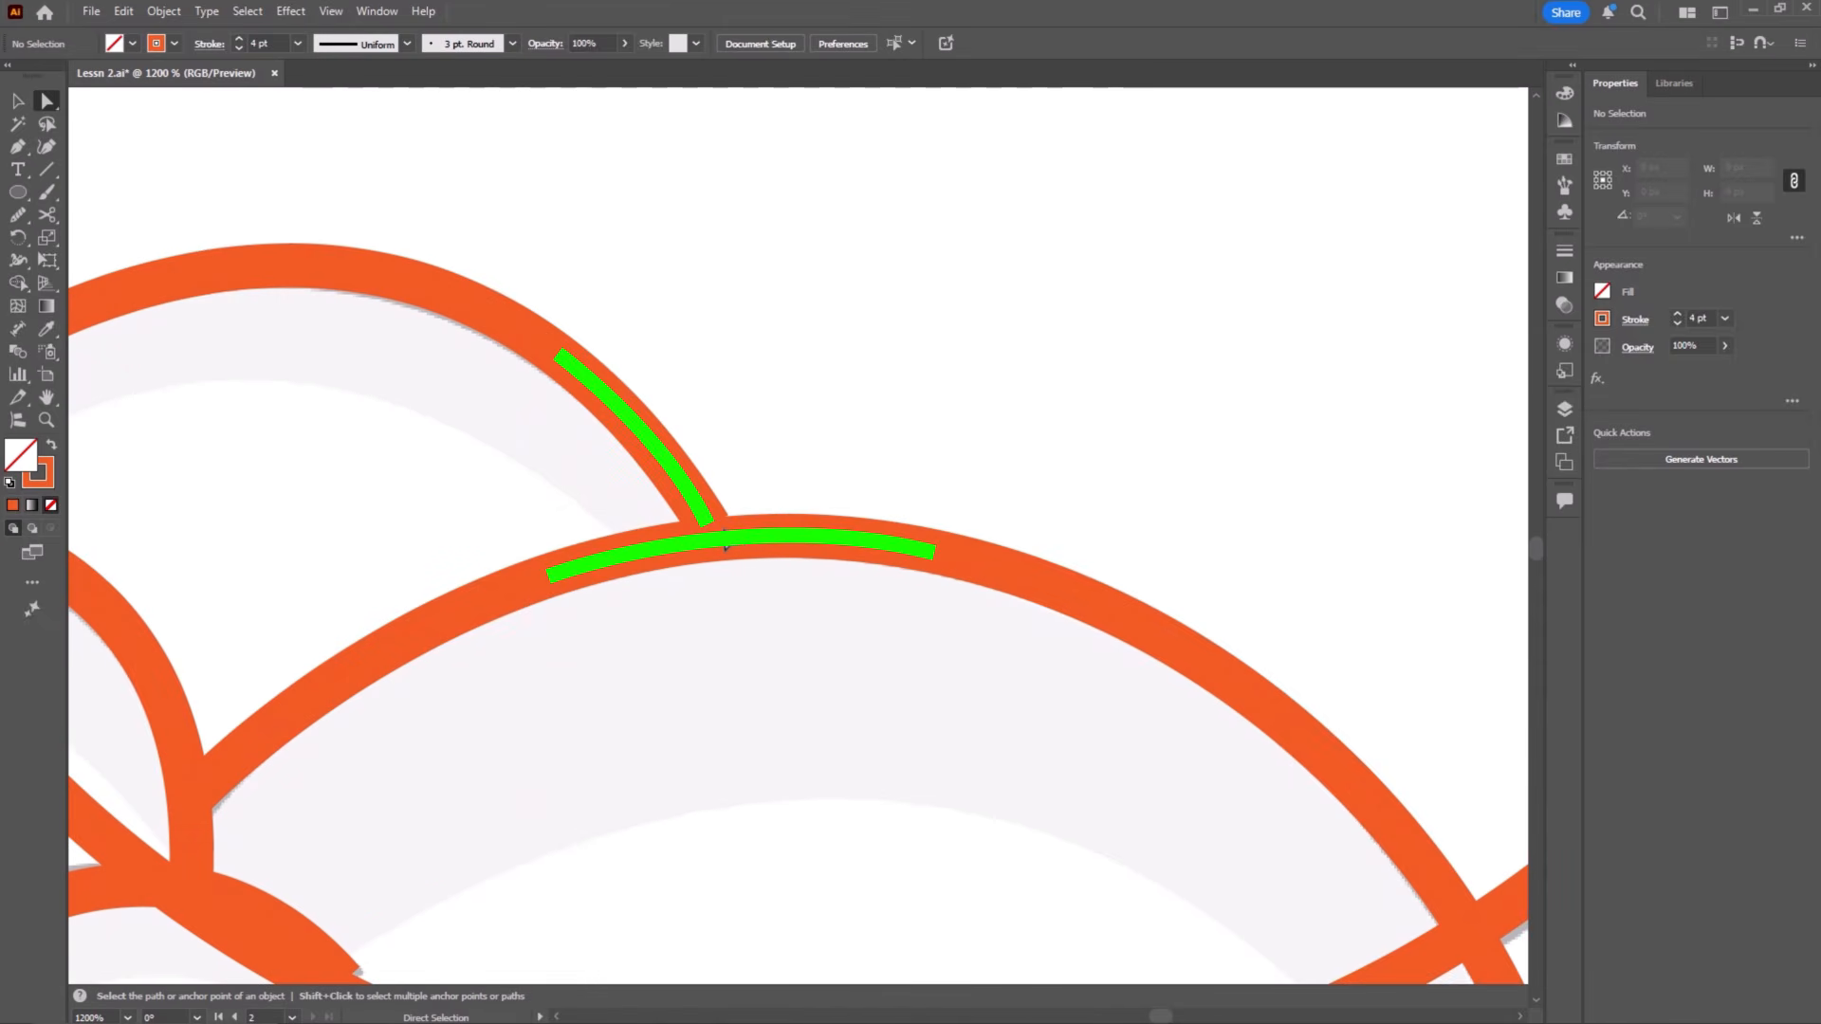
drag(709, 528, 723, 542)
key(ctrl+minus)
key(ctrl+minus)
key(ctrl+minus)
key(ctrl+minus)
key(ctrl+minus)
click(1263, 384)
Step: Select the sun with the overlapping cloud outlines and start the Shape Builder on them
key(v)
drag(1093, 246, 609, 691)
click(18, 284)
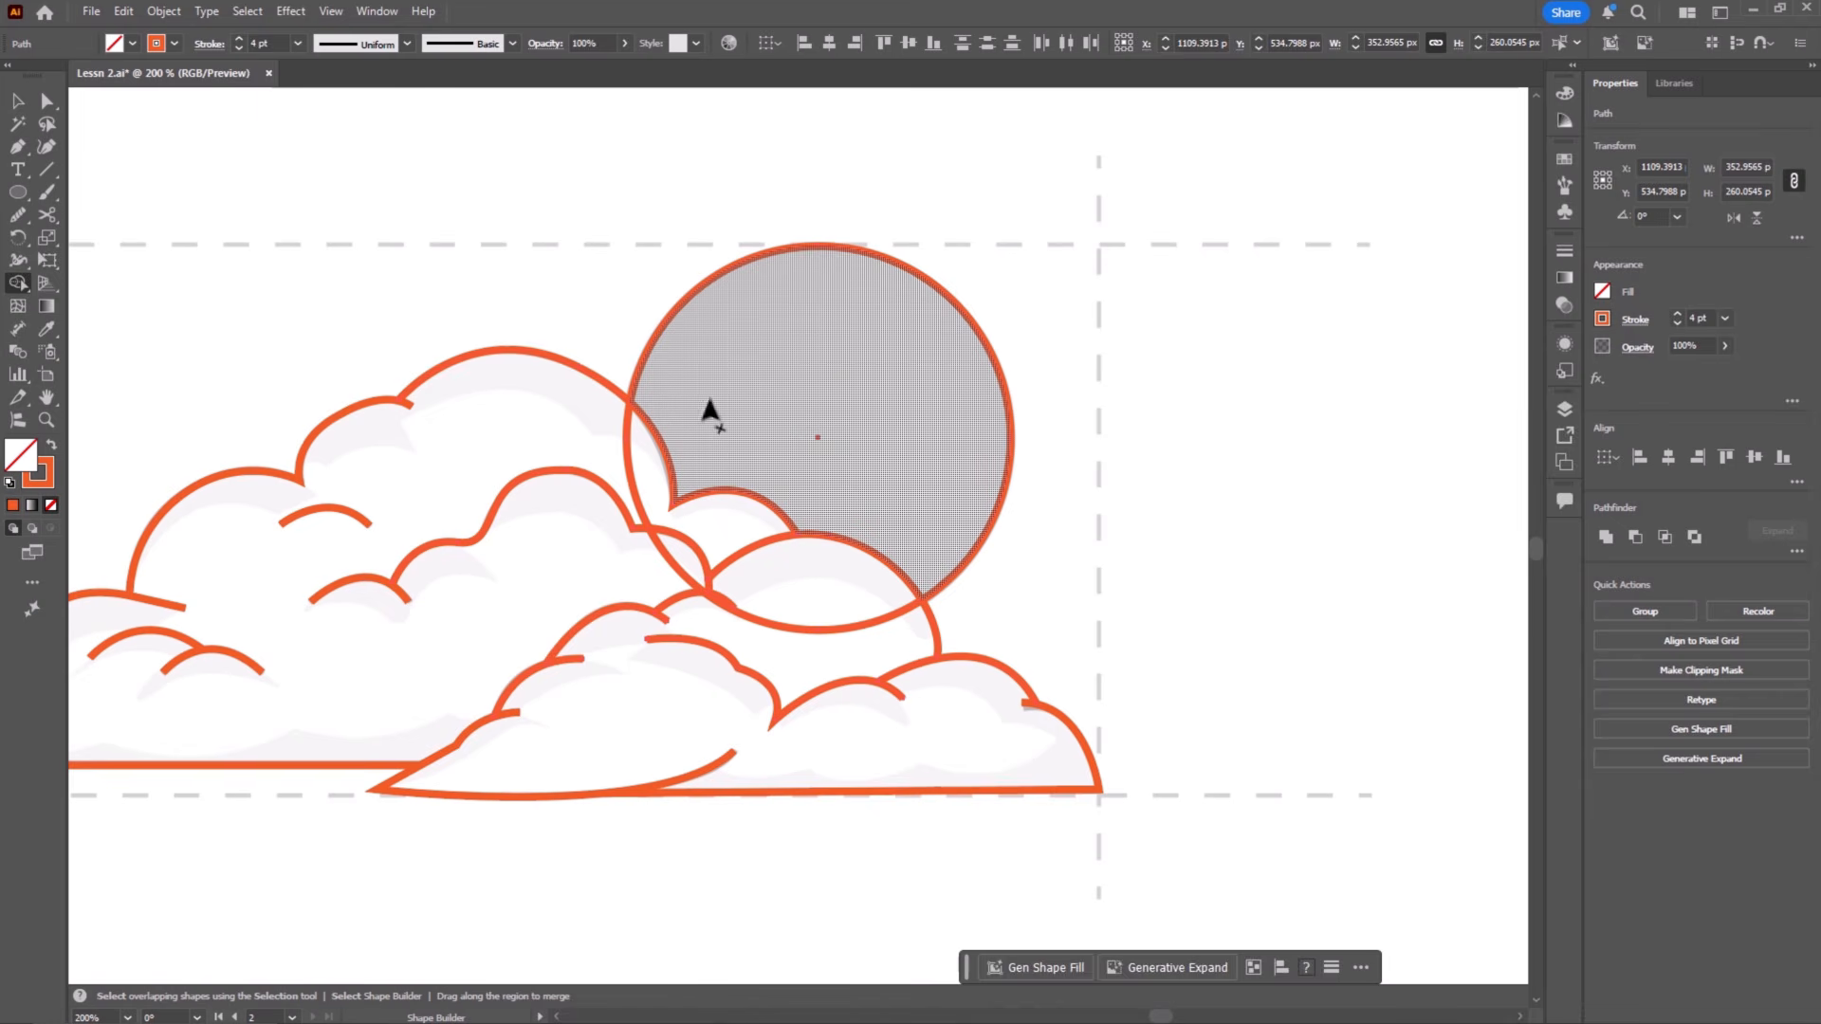